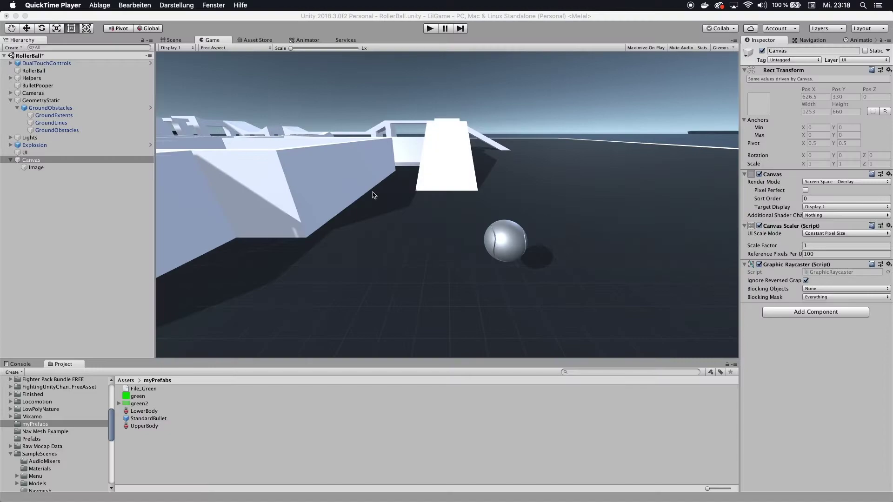
- Play the RollerBall scene to test the game, open its in-game menu and stop the playback
click(430, 29)
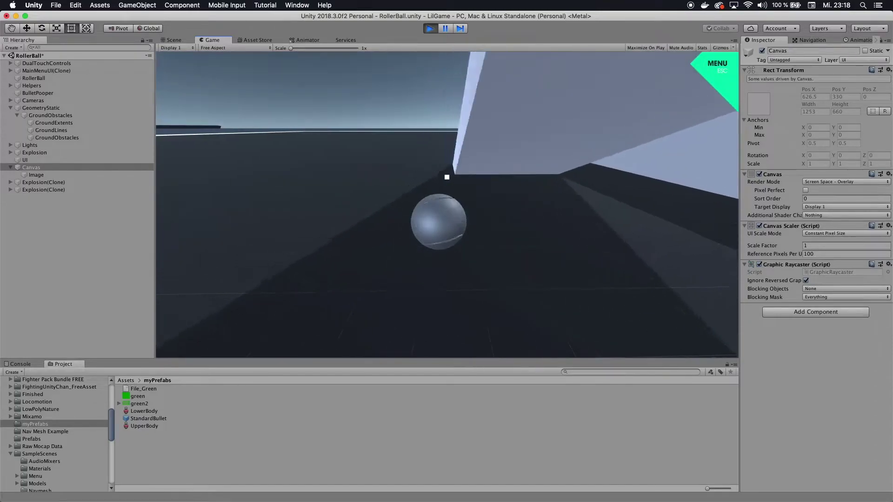
key(Escape)
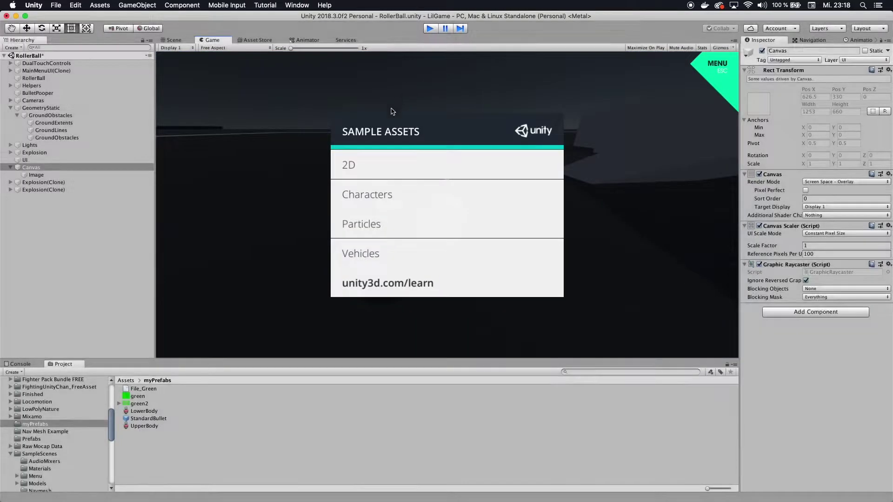
key(super+p)
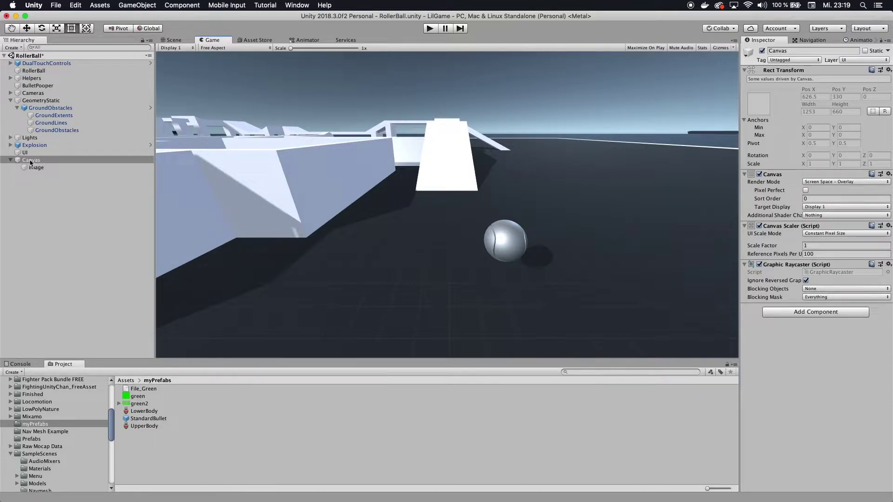
right_click(26, 185)
click(24, 180)
click(28, 160)
click(16, 191)
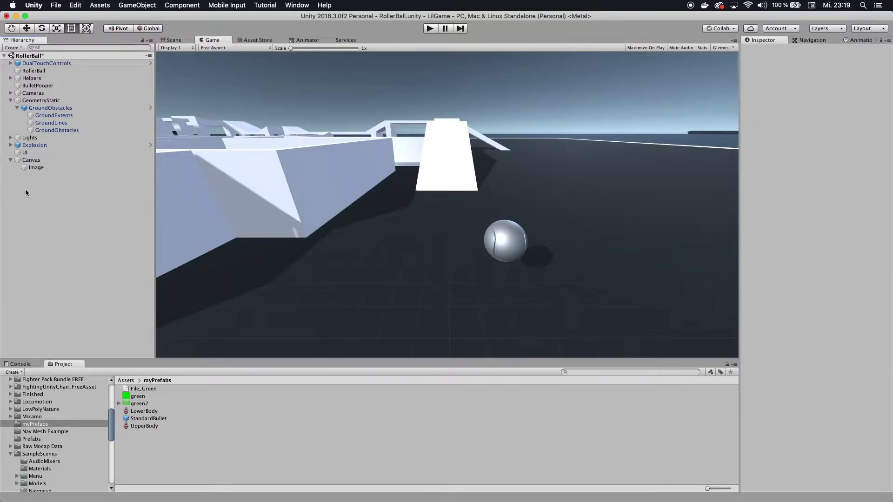
right_click(25, 189)
mouse_move(47, 310)
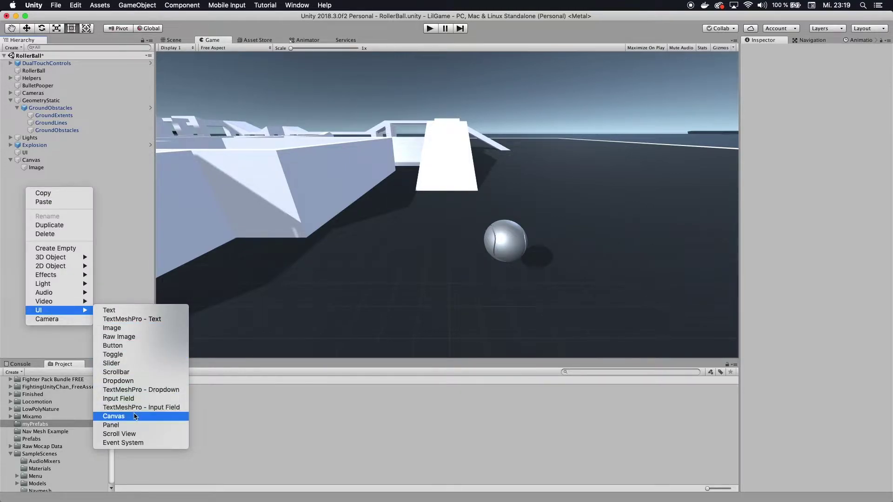
click(110, 196)
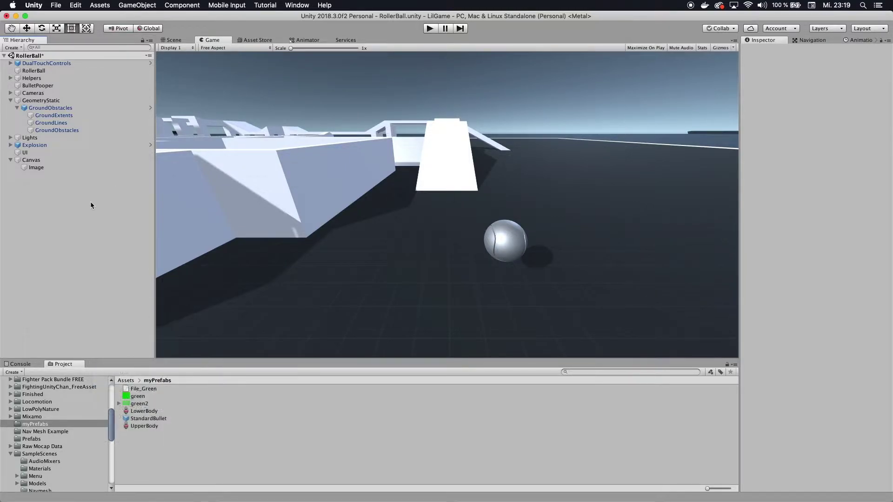
- Add a new UI Image as a child of the existing Canvas
click(31, 160)
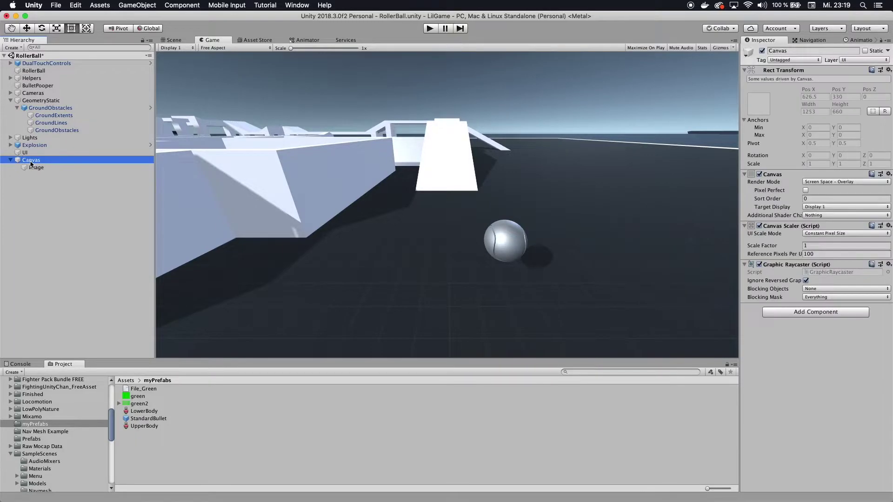
right_click(31, 162)
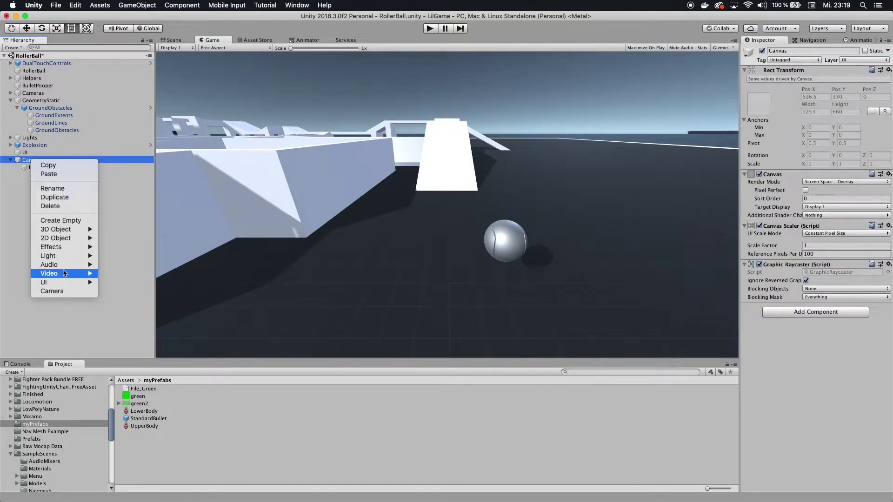
mouse_move(61, 284)
click(129, 301)
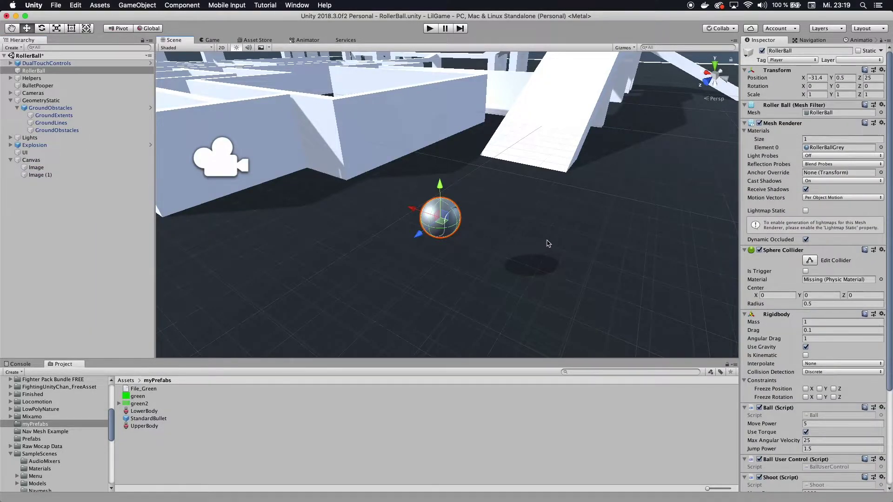
- Switch the Scene view to 2D and frame the whole canvas rectangle
alt+drag(548, 243, 602, 225)
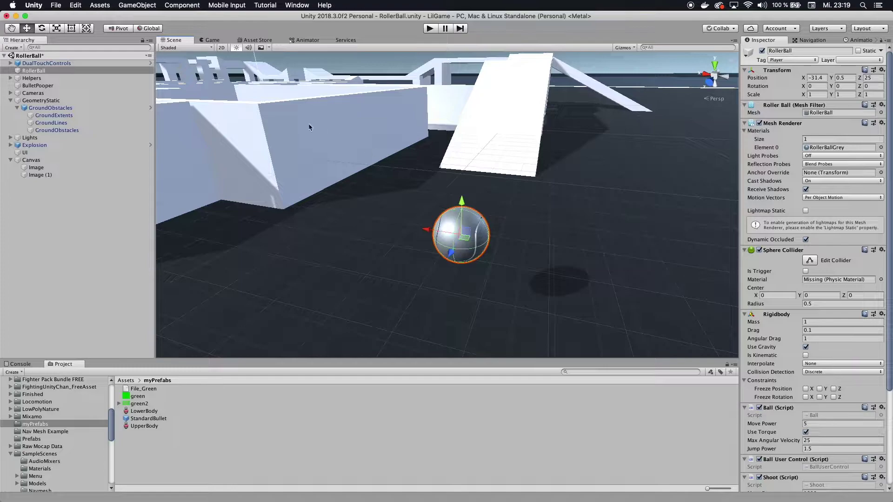
click(221, 48)
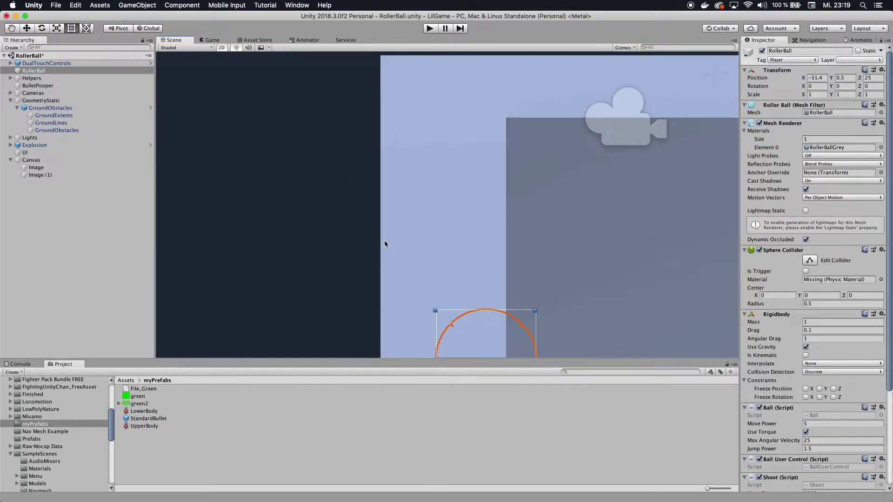
scroll(384, 241, down, 10)
scroll(384, 241, down, 3)
scroll(384, 241, up, 6)
scroll(384, 241, down, 4)
scroll(384, 243, up, 2)
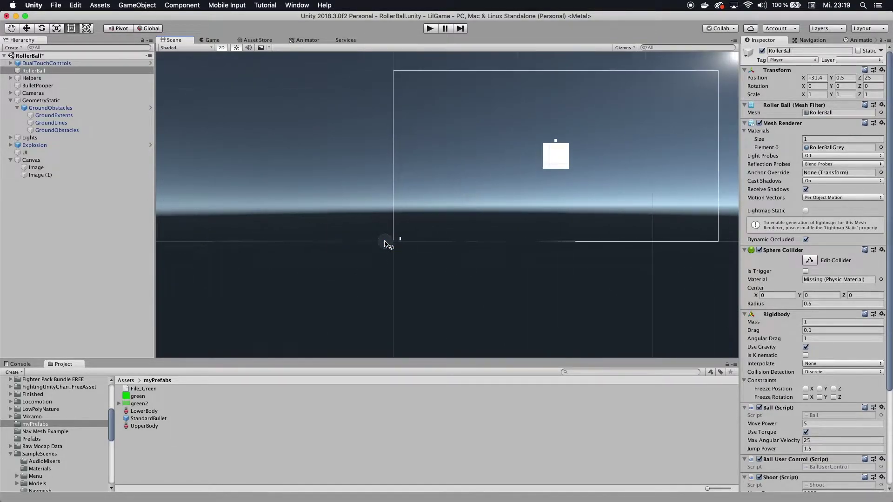
middle_drag(732, 171, 595, 246)
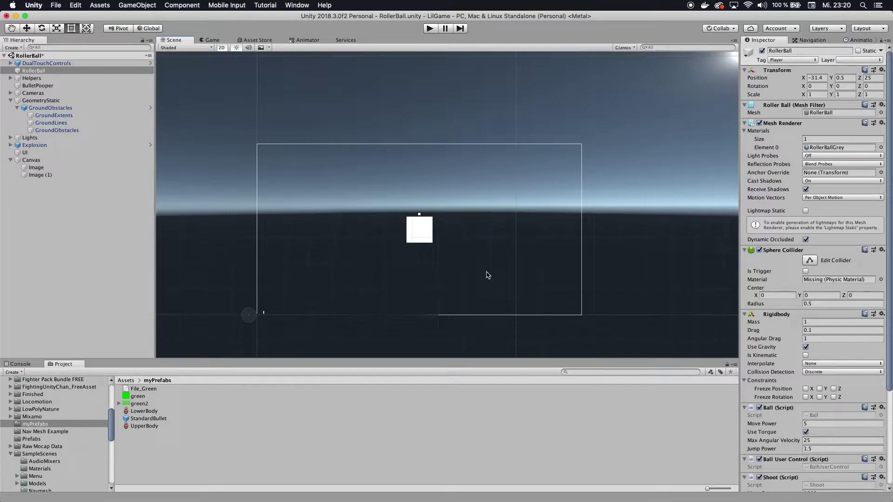
- Rename the new Image (1) under the Canvas as Healthbar_BG
click(419, 235)
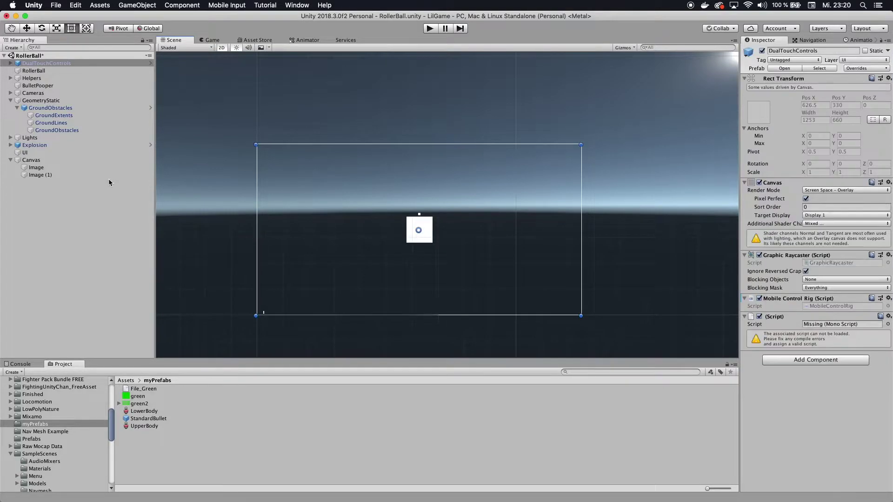
click(48, 176)
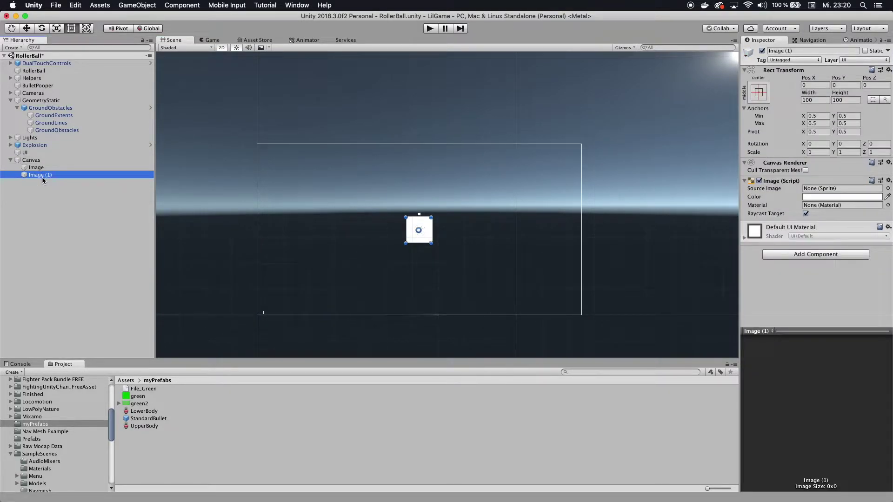
click(42, 177)
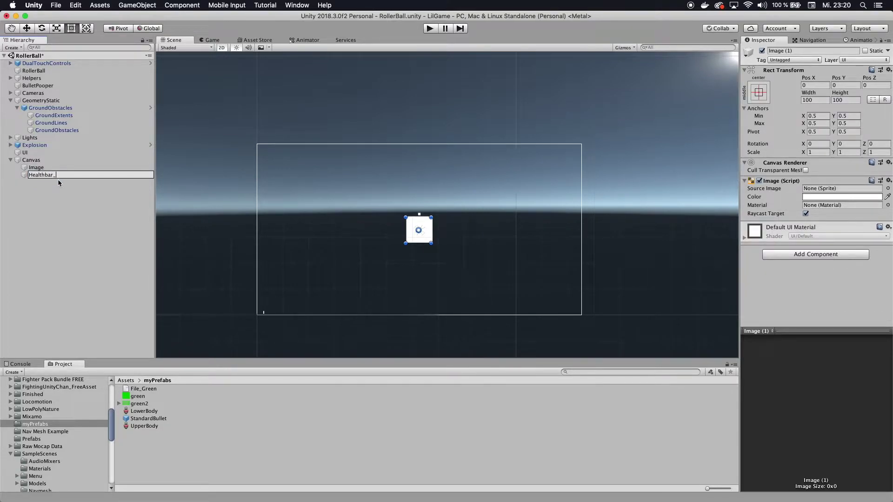
key(Return)
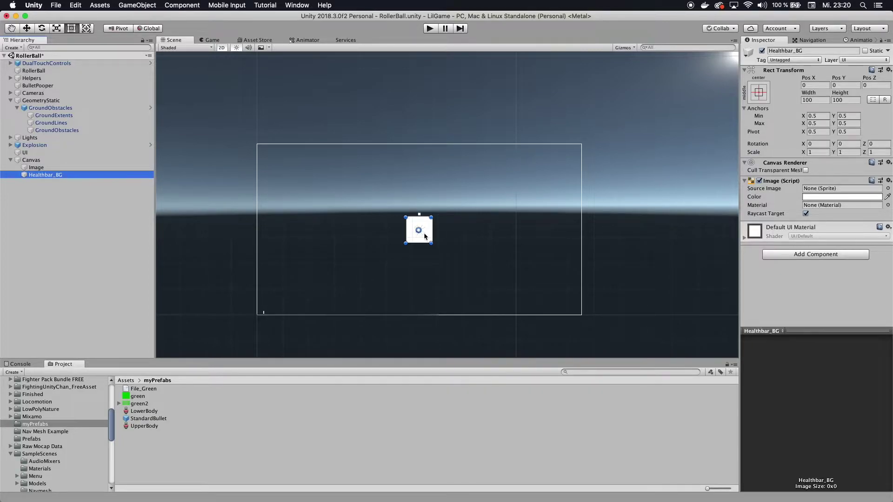
- Anchor Healthbar_BG to the top left of the canvas
click(759, 92)
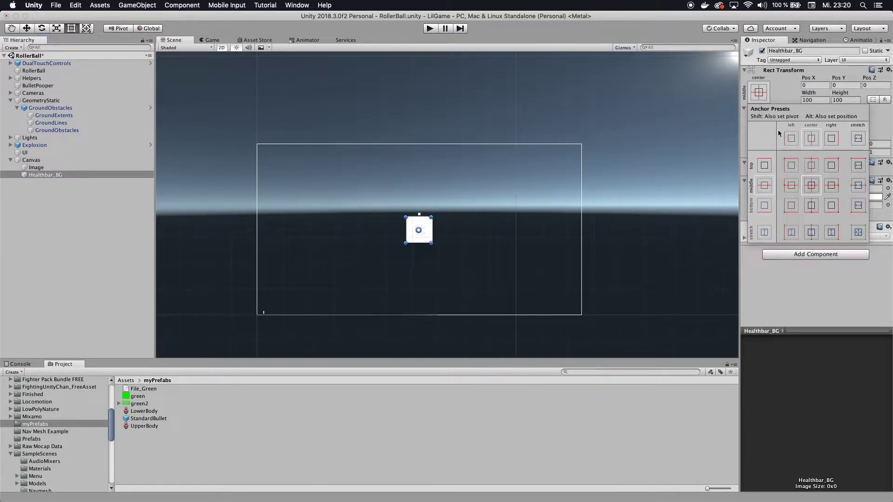
click(792, 166)
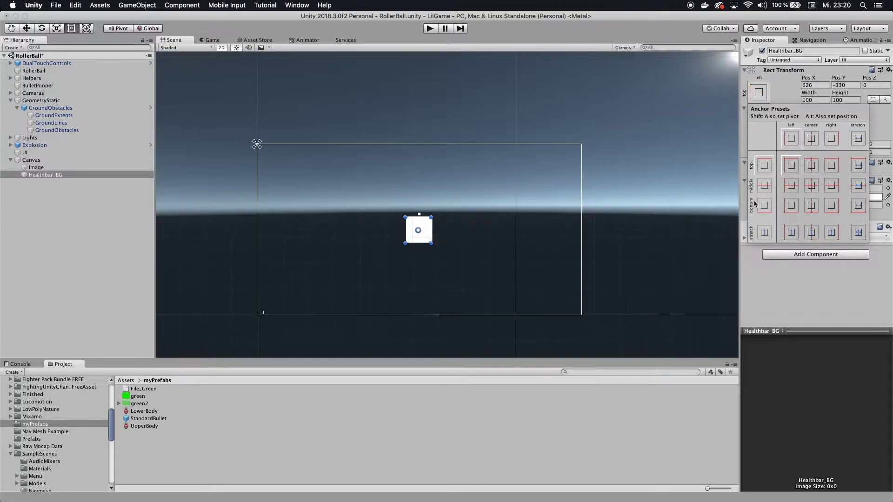
click(453, 258)
- Shape Healthbar_BG into a bar about 224 × 35 and place it just inside the canvas's top-left corner, at about X 127, Y -28
mouse_move(422, 237)
mouse_down()
mouse_move(270, 165)
mouse_move(312, 153)
mouse_up()
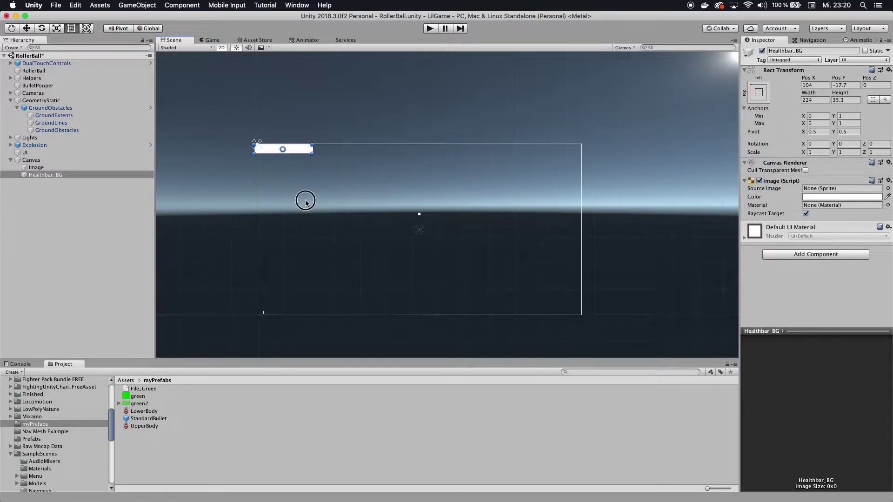
click(293, 158)
click(93, 174)
drag(294, 154, 307, 153)
click(309, 169)
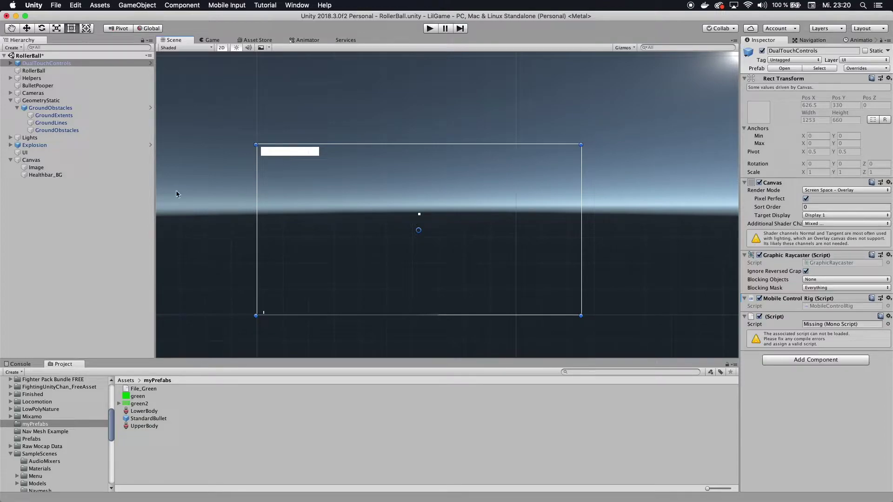
- Set the Image color of Healthbar_BG to a light grey, about B7B5B5
click(65, 175)
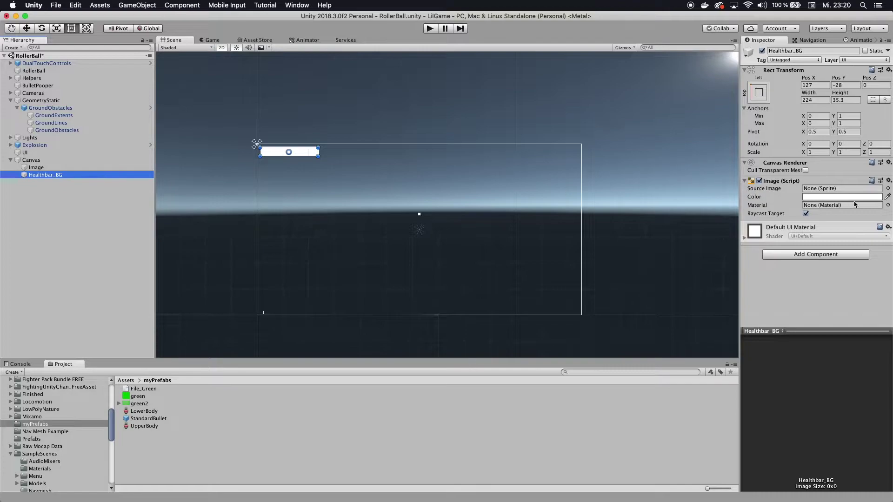
click(831, 197)
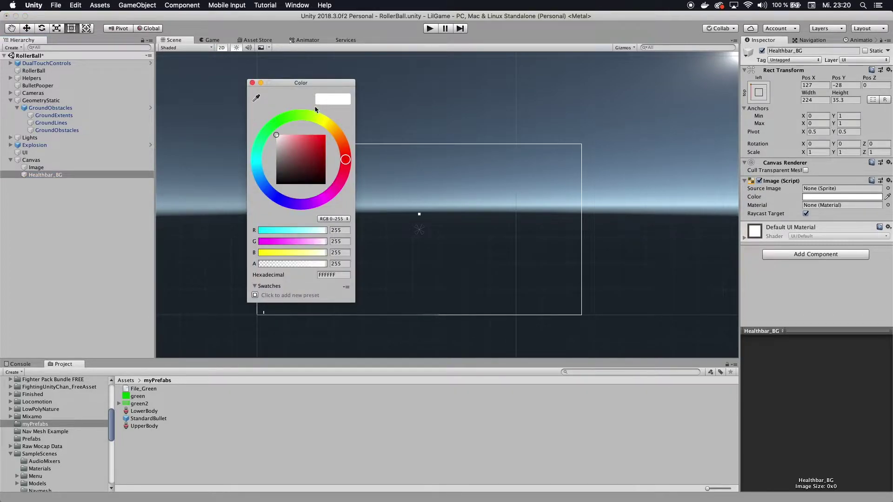
drag(298, 147, 278, 151)
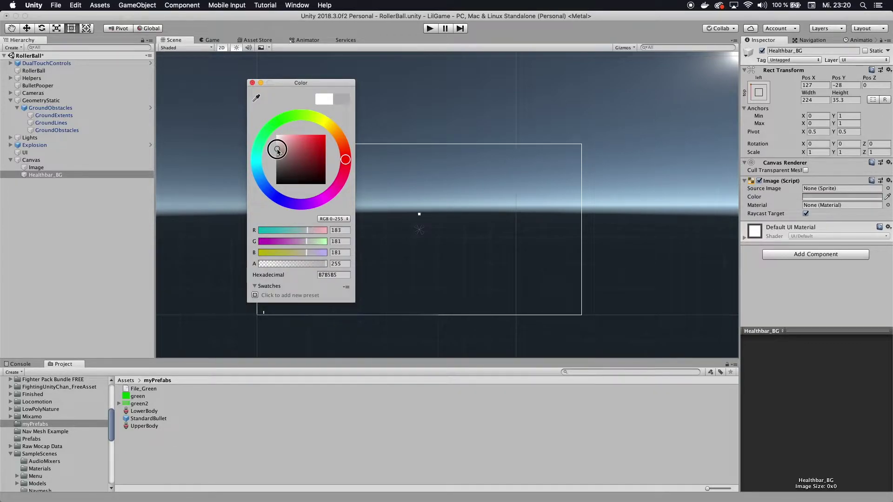
click(252, 83)
click(285, 193)
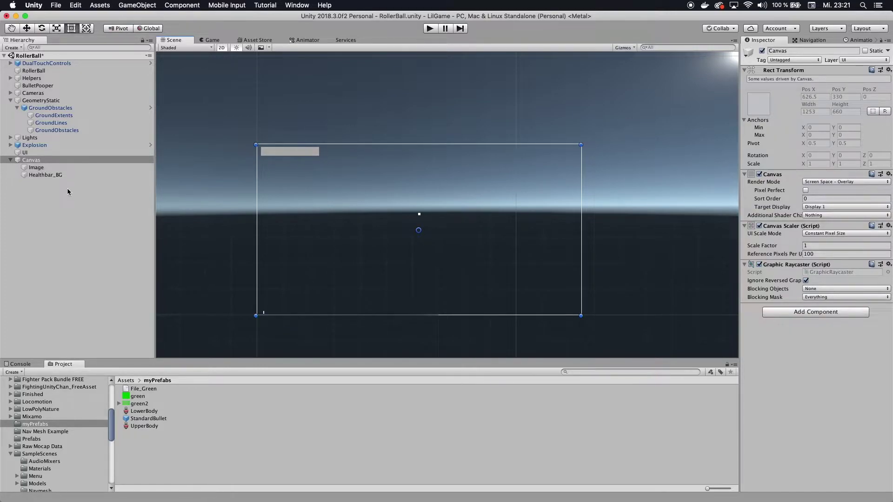
- Add a UI Image as a child of Healthbar_BG and resize it to 224 × 35.3 so it covers the grey bar
click(44, 176)
right_click(44, 176)
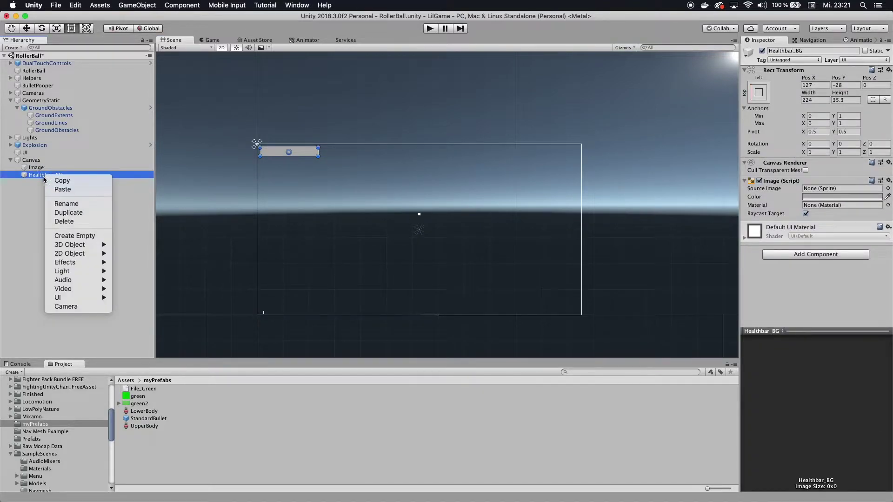
mouse_move(65, 299)
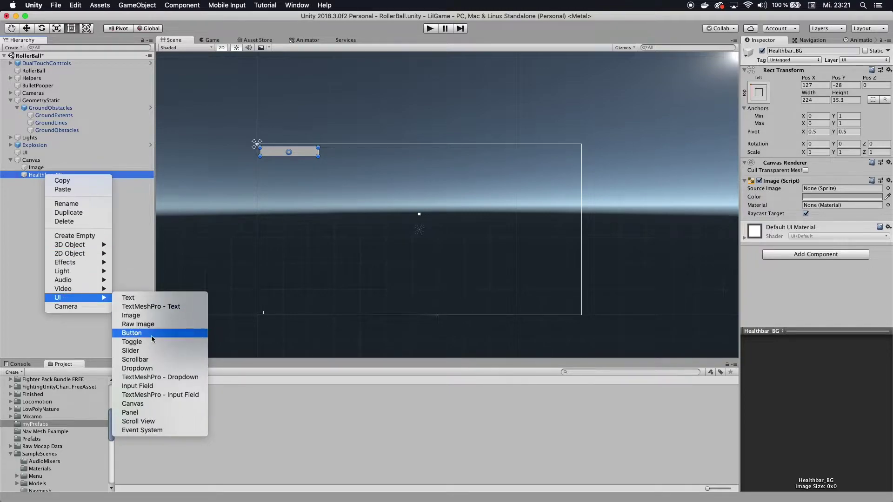
click(145, 316)
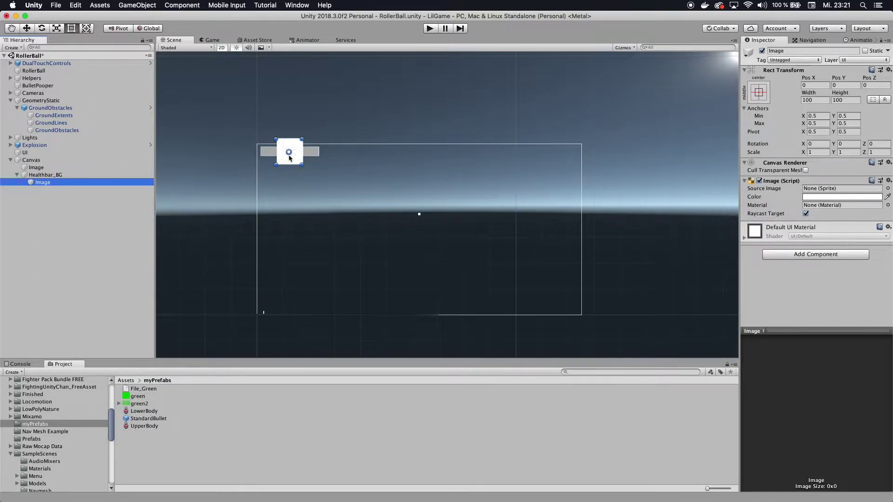
drag(302, 140, 257, 156)
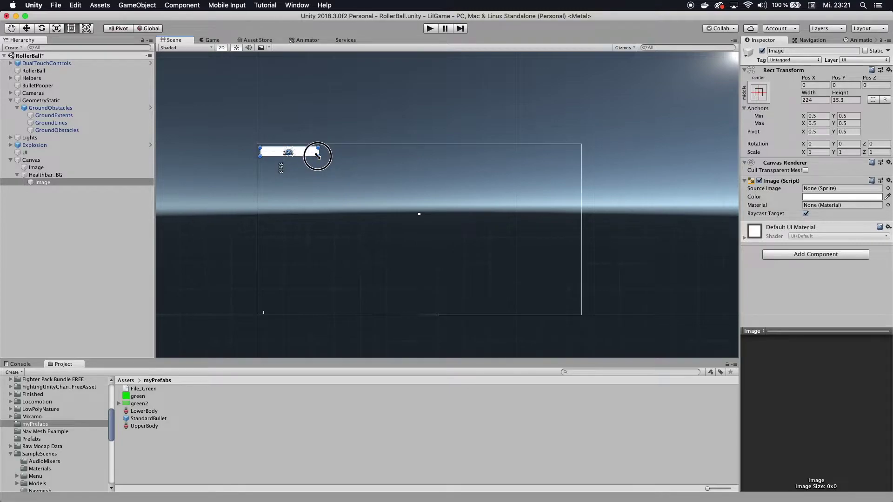
click(320, 181)
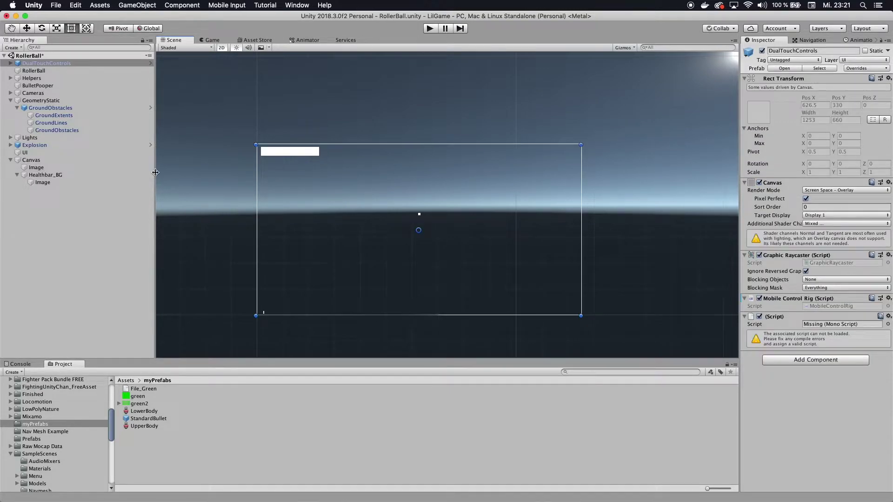
- Rename the child Image inside Healthbar_BG as Healthbar_FG
click(73, 182)
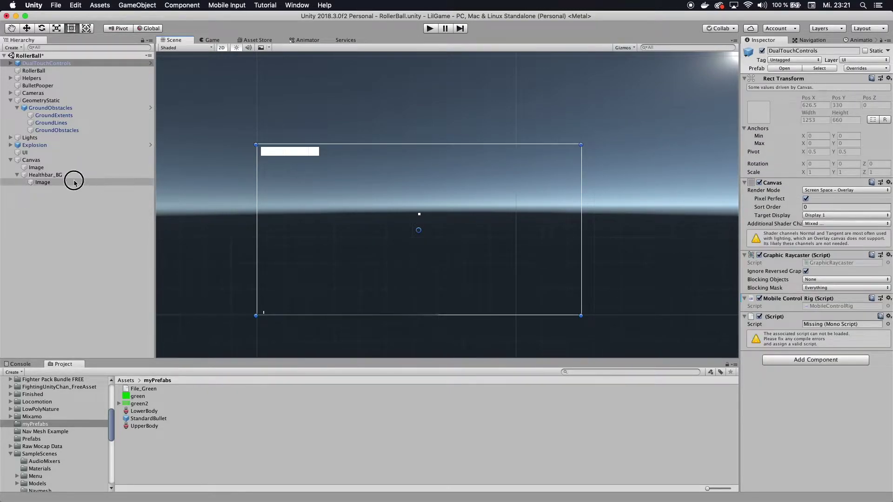
click(70, 183)
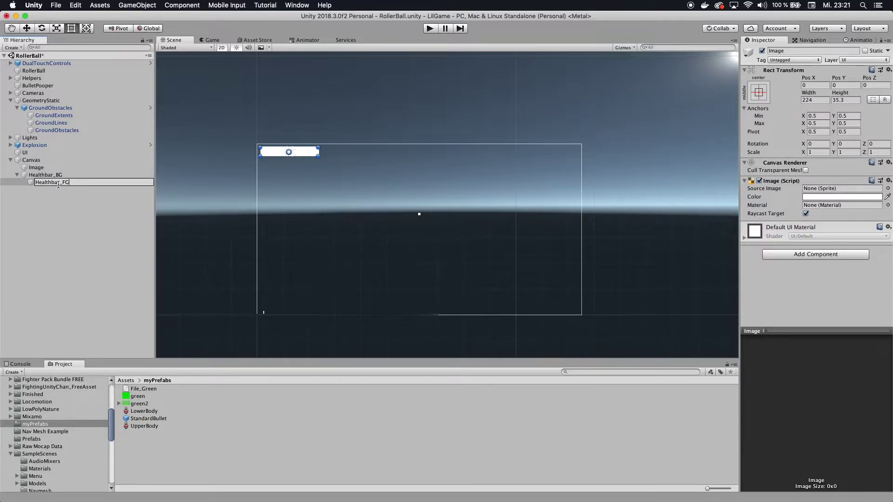
key(Return)
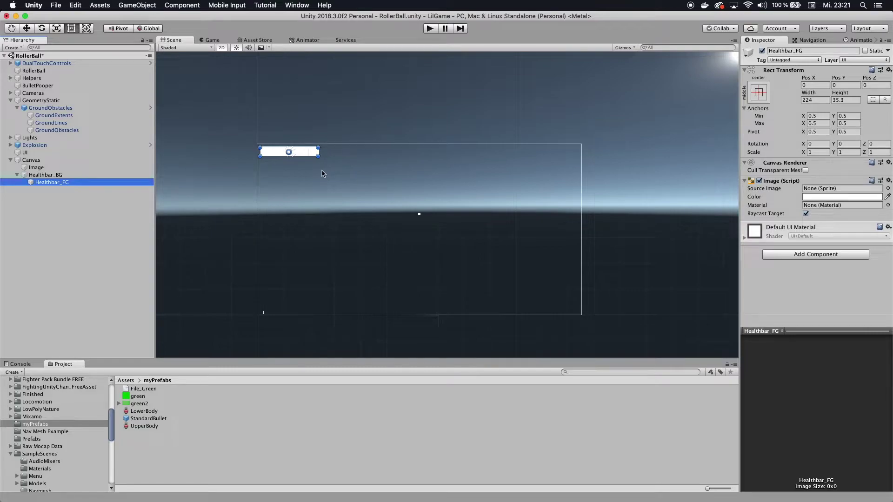
mouse_move(318, 155)
mouse_down()
mouse_move(299, 156)
mouse_move(319, 156)
mouse_up()
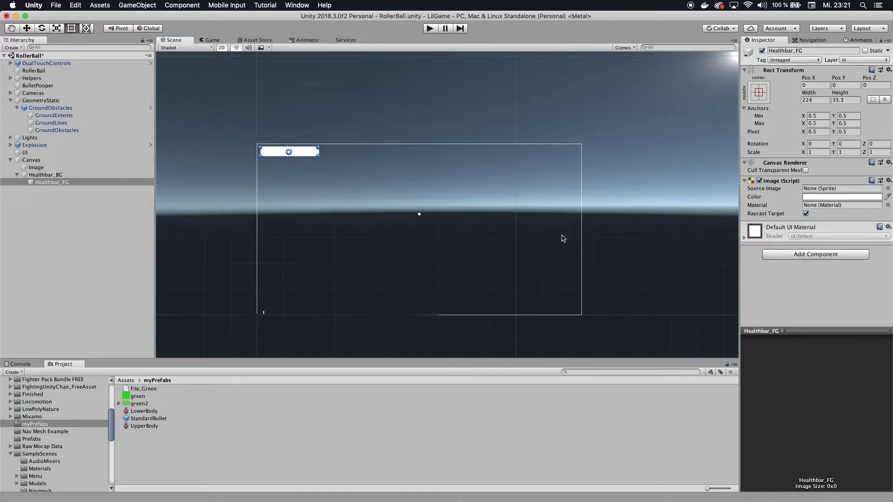
click(833, 280)
click(260, 210)
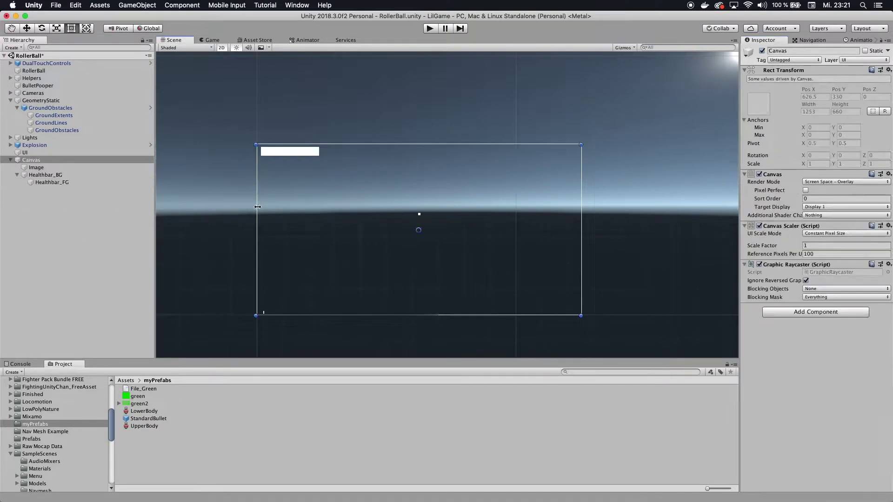
- Set the Texture Type of the green texture in myPrefabs to Sprite (2D and UI) and apply the import settings
click(68, 182)
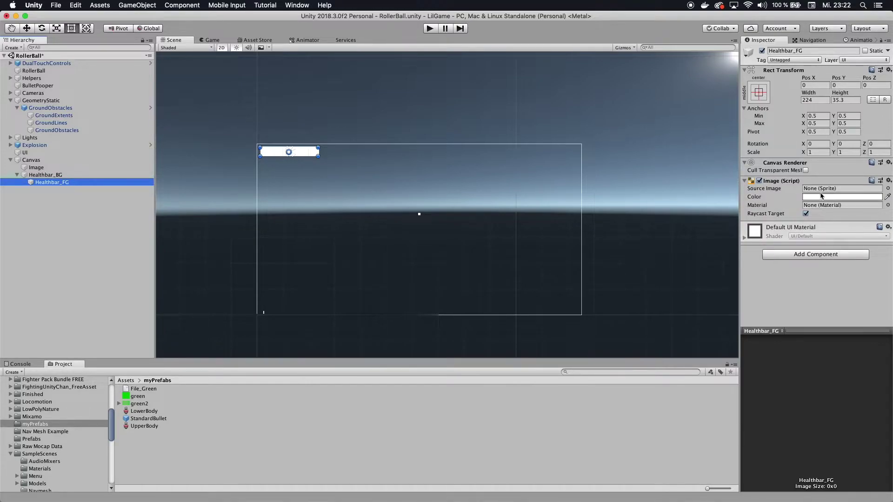
click(152, 398)
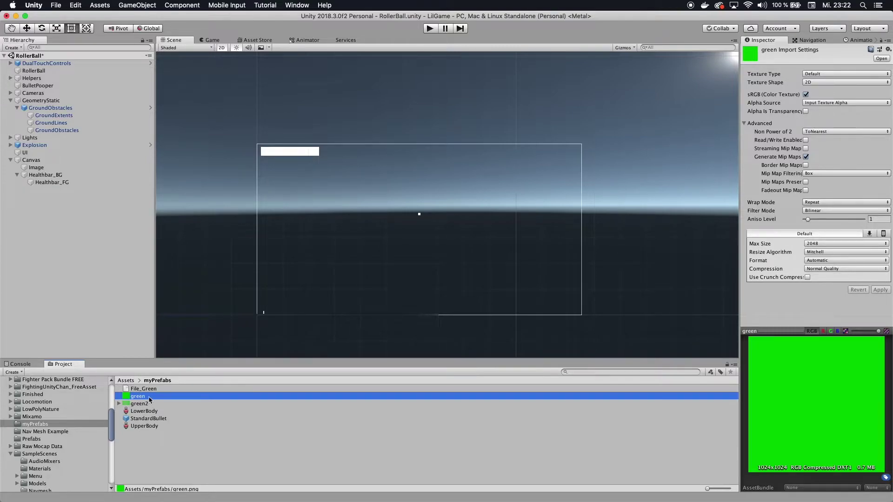
click(815, 67)
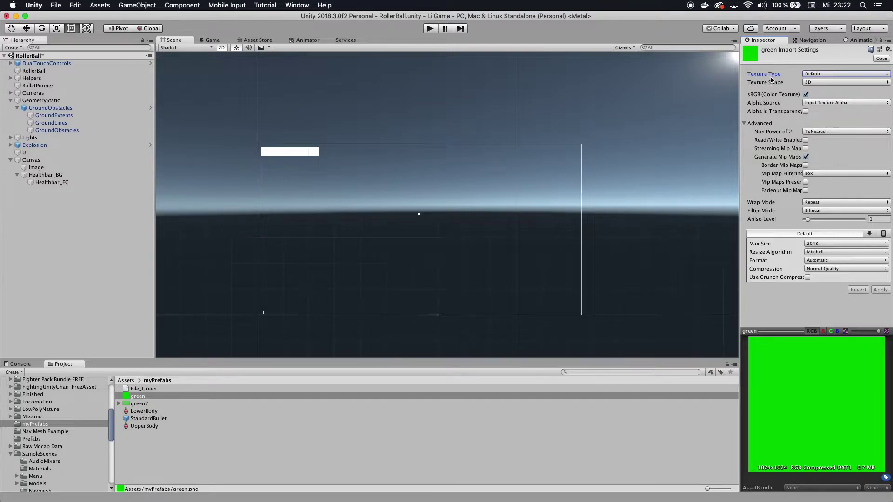
click(811, 75)
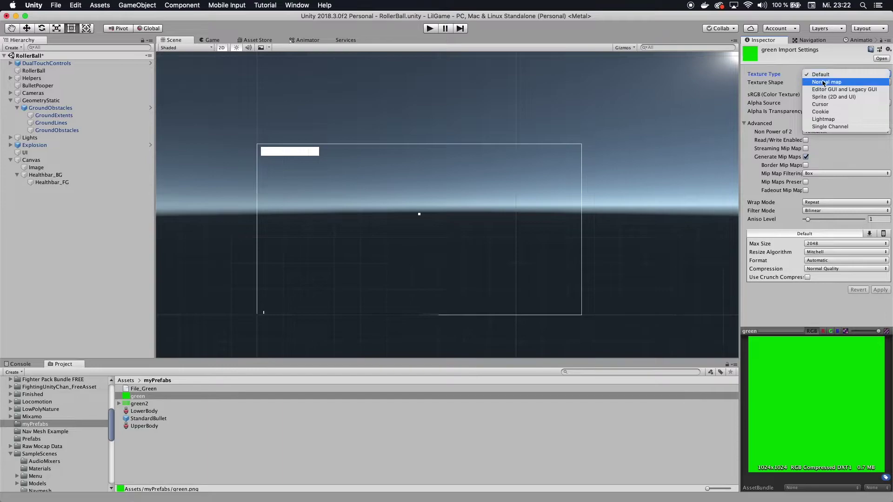
click(826, 98)
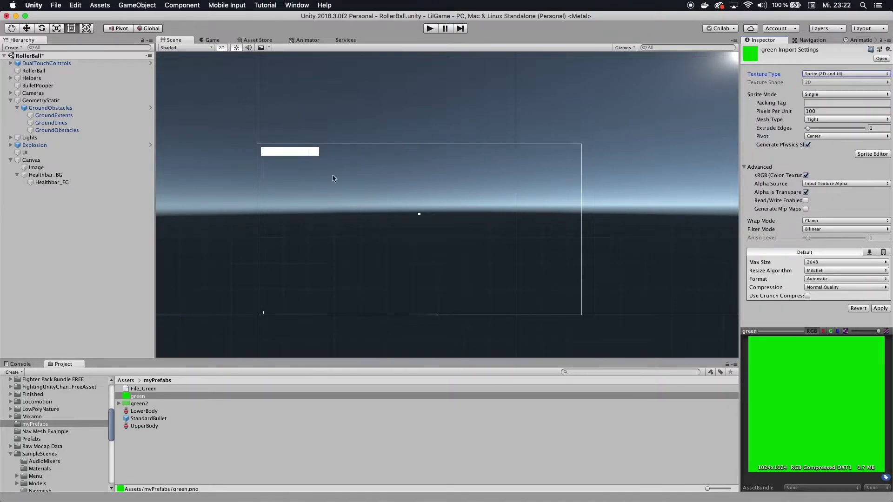
click(59, 182)
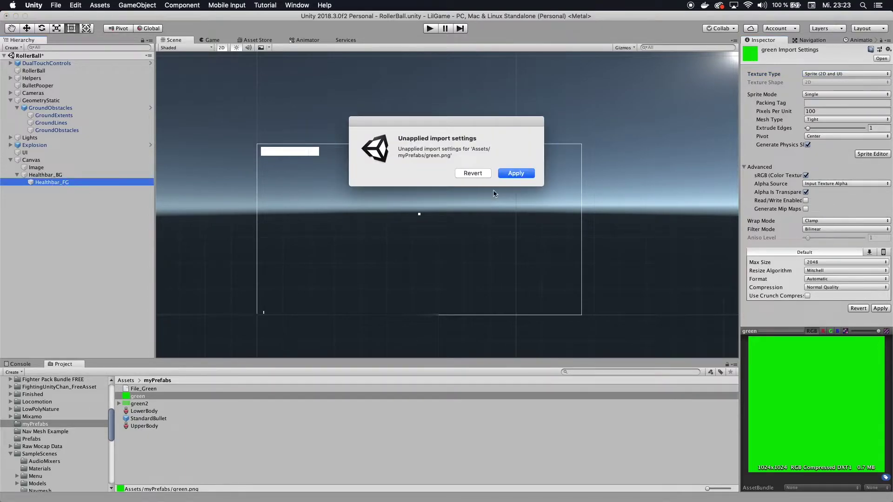
click(515, 173)
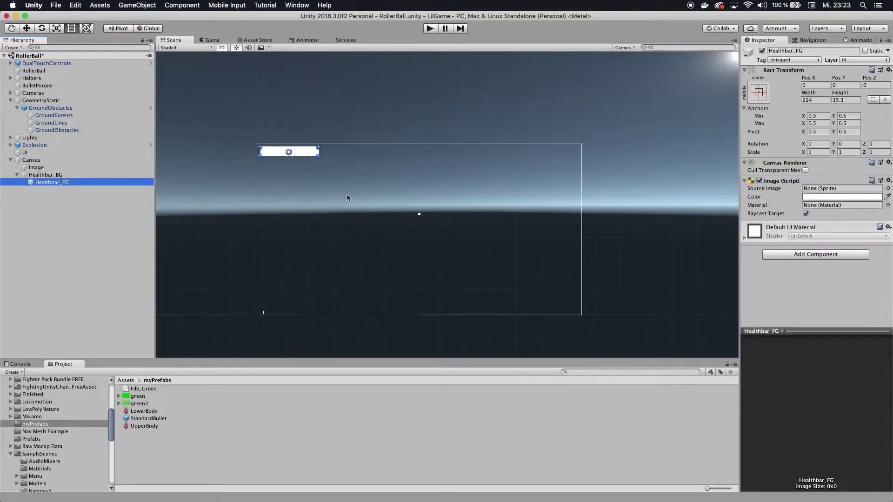
- Find the green2 sprite and assign it as the Source Image of Healthbar_FG
click(888, 188)
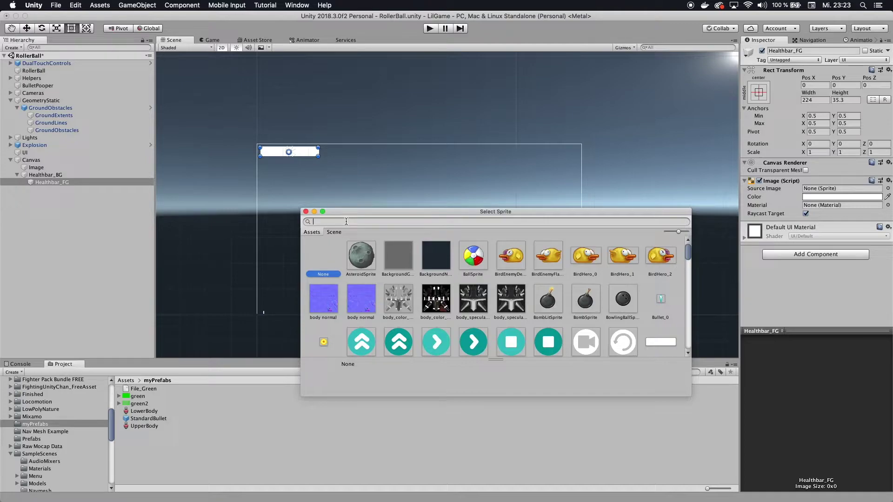
text(gree)
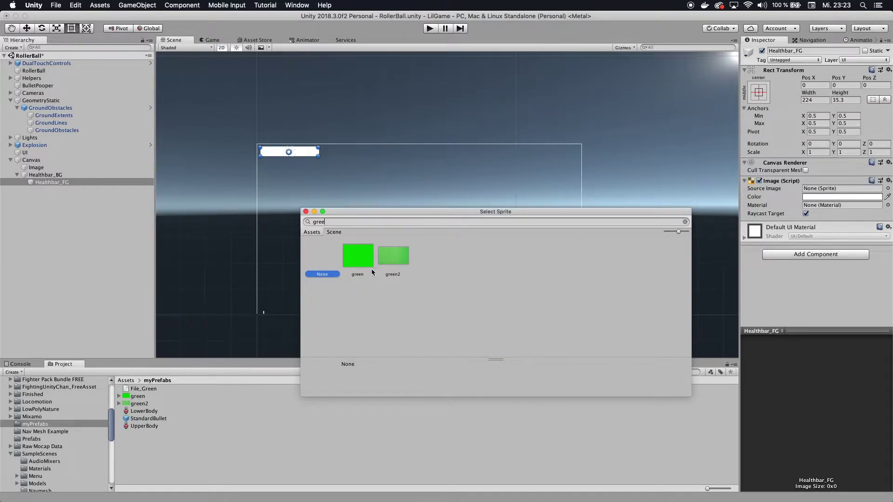
click(393, 255)
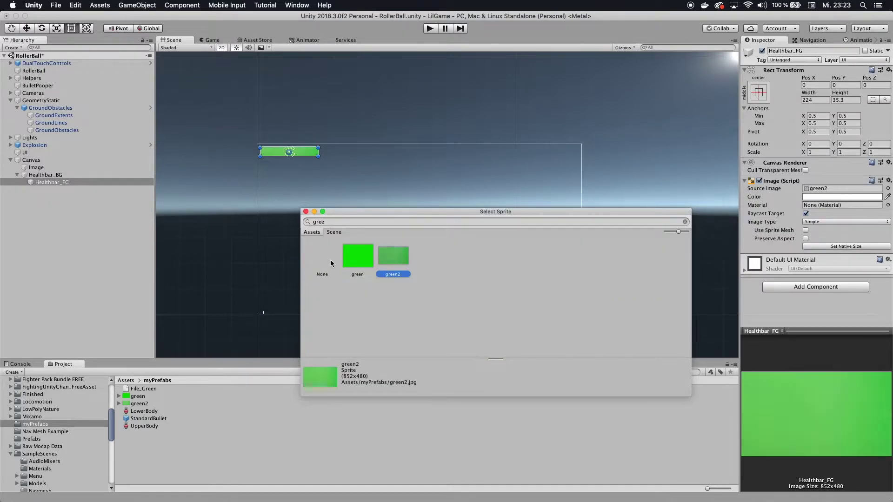
double_click(392, 258)
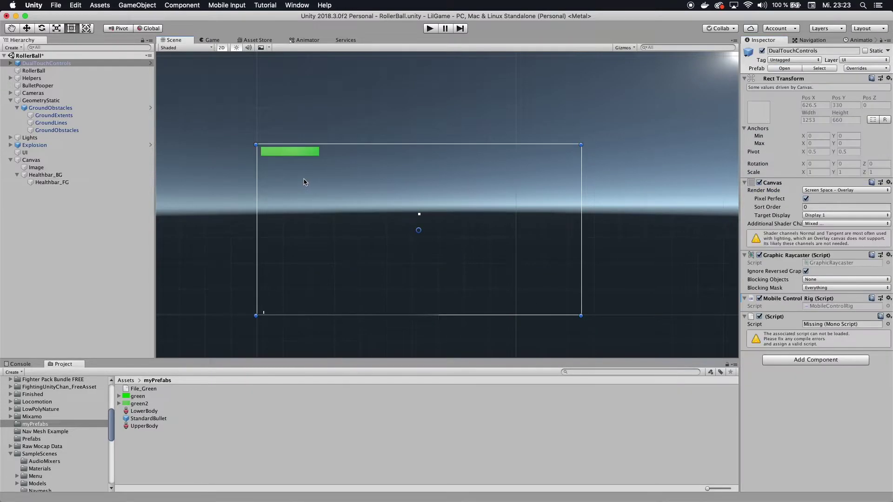
- Set the Image Type of Healthbar_FG to Filled with the Horizontal Fill Method
click(98, 183)
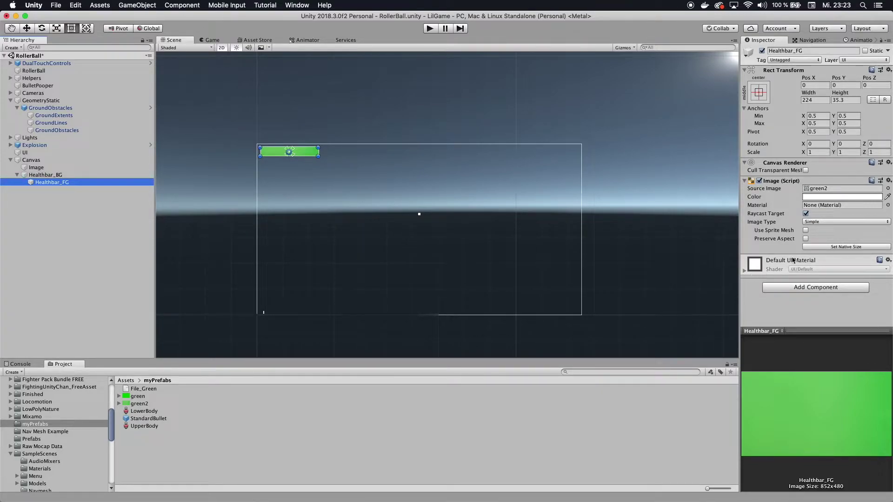
click(819, 222)
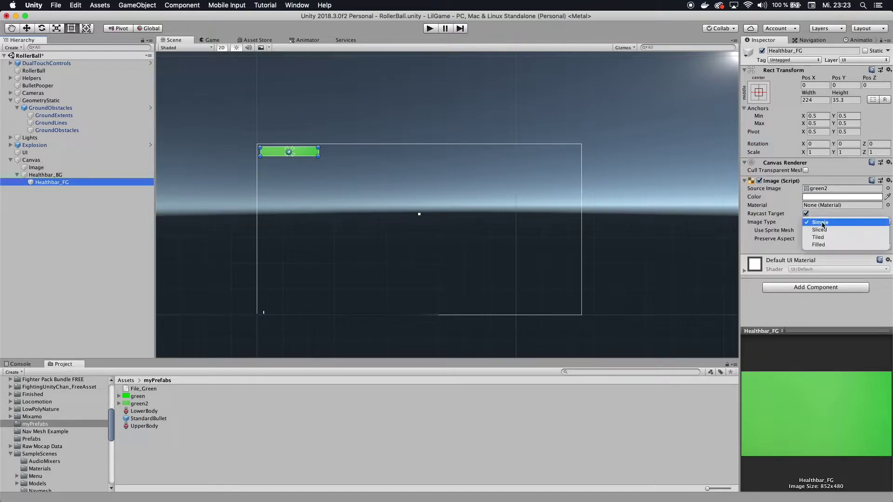
click(824, 246)
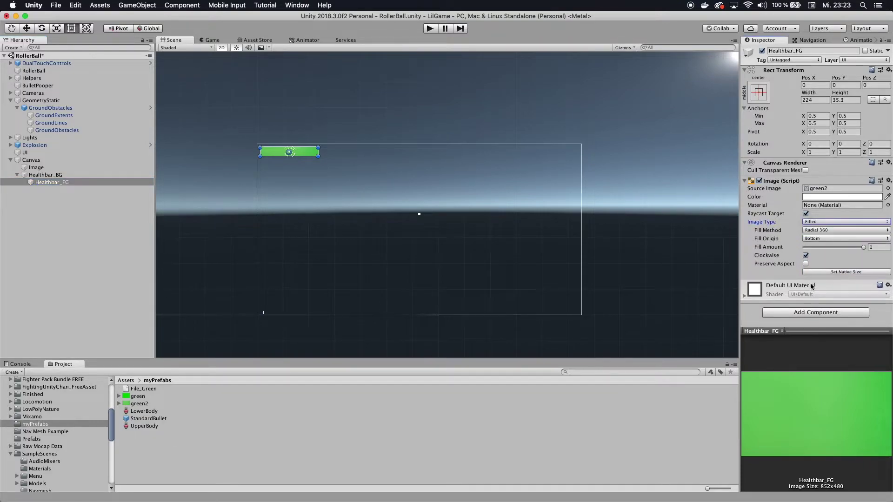
click(835, 230)
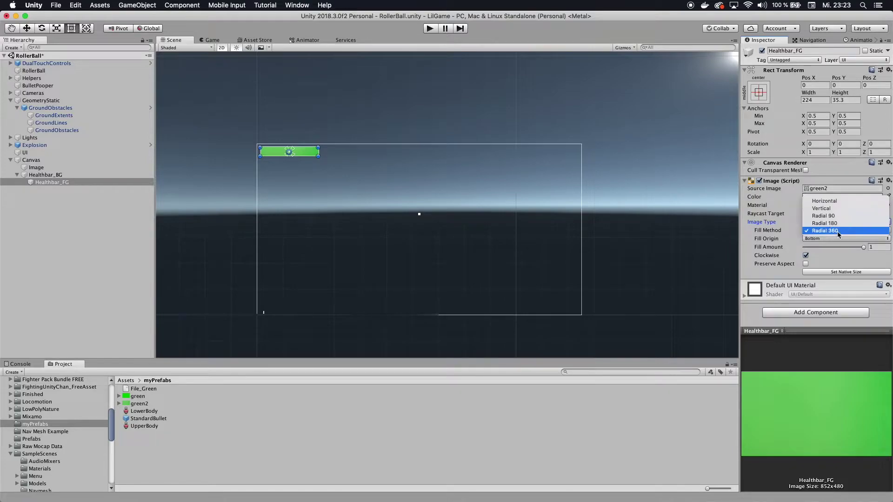
click(827, 203)
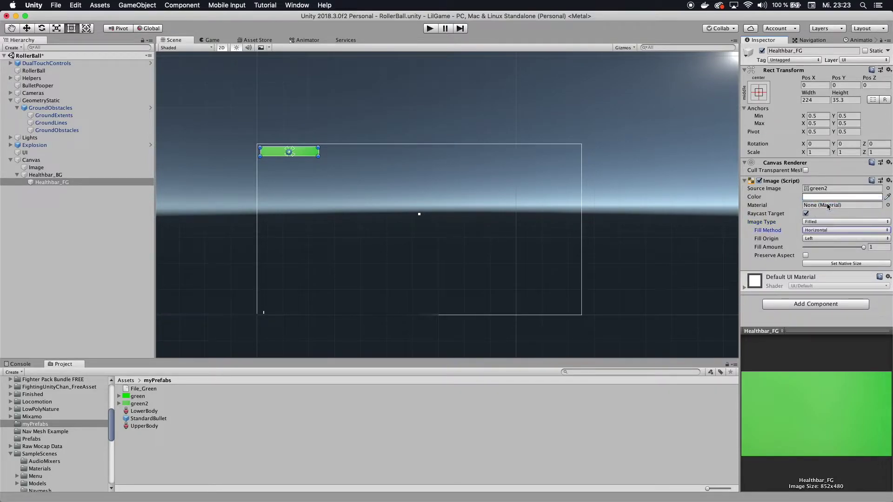
- Test the fill of Healthbar_FG by lowering its Fill Amount to about 0.938 and returning it to 1
mouse_move(865, 250)
mouse_down()
mouse_move(835, 250)
mouse_move(861, 250)
mouse_up()
scroll(262, 179, up, 3)
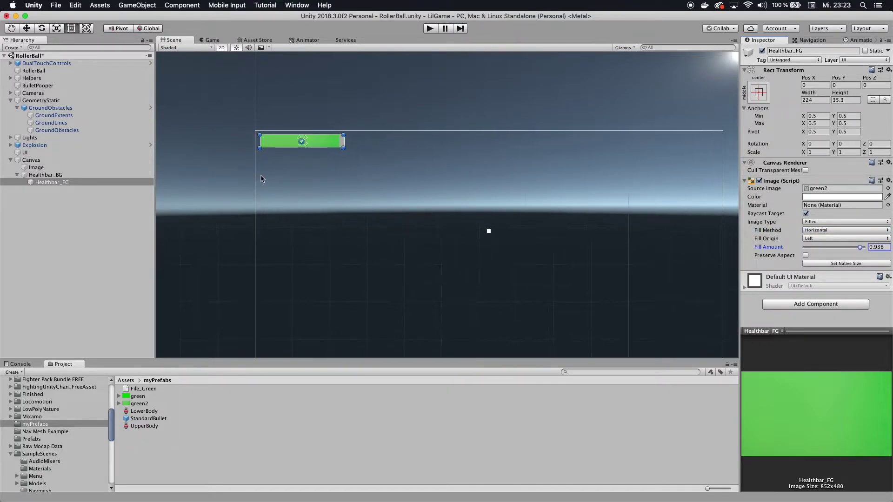
mouse_move(405, 183)
mouse_down()
mouse_move(399, 271)
mouse_move(415, 210)
mouse_up()
middle_drag(415, 210, 403, 298)
click(32, 180)
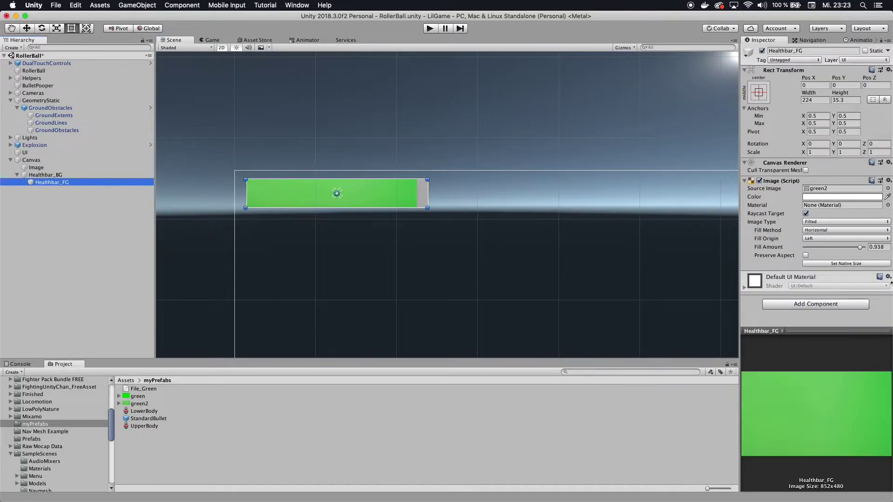
mouse_move(861, 250)
mouse_down()
mouse_move(794, 247)
mouse_move(880, 249)
mouse_up()
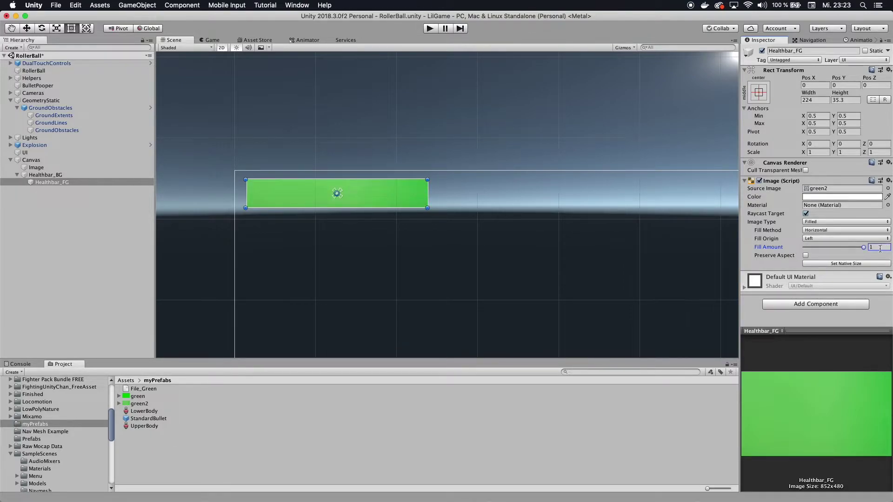
- Run the game to check the health bar on screen and stop play mode
click(439, 29)
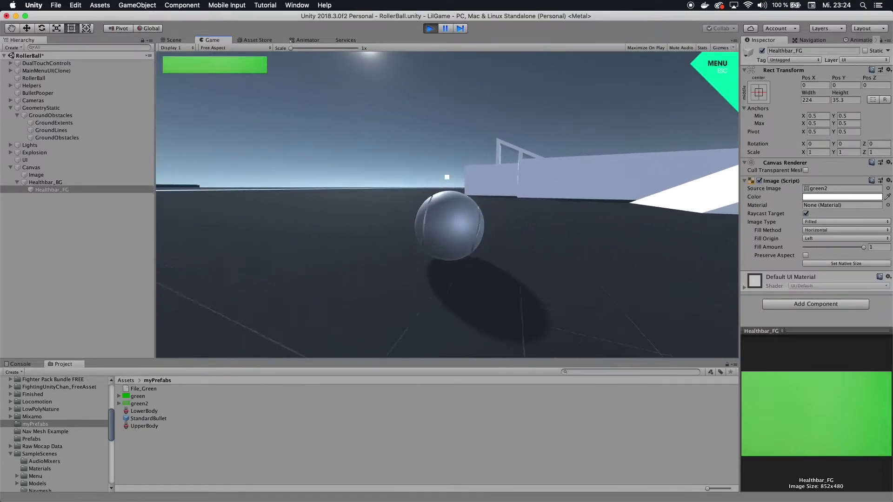
key(Escape)
click(428, 29)
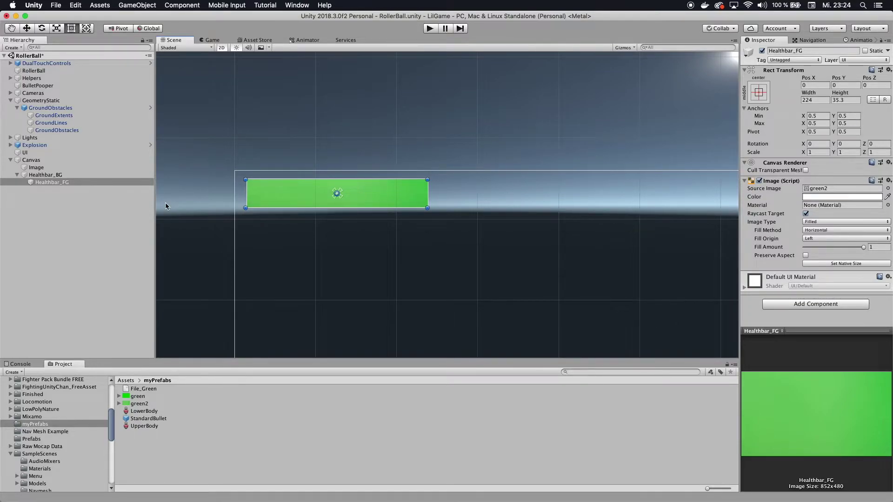
- Switch the Scene view from 2D to 3D and add a Cube at the scene's root level near the RollerBall
click(16, 182)
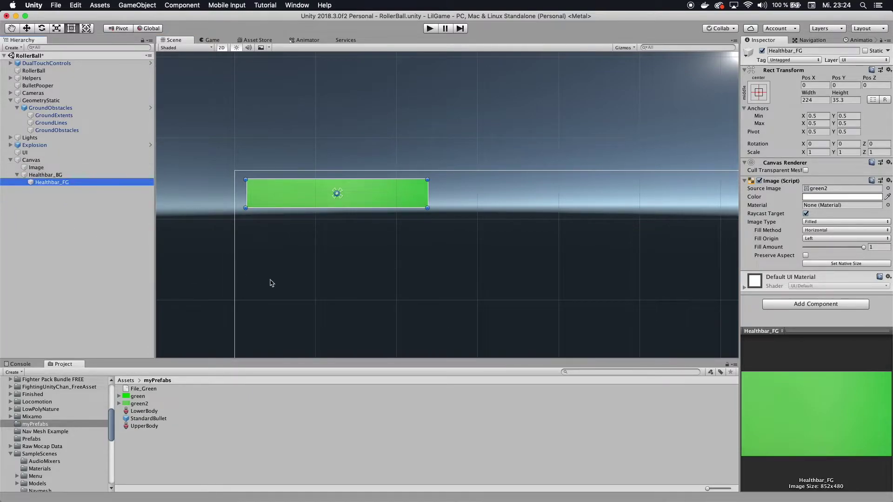
click(222, 48)
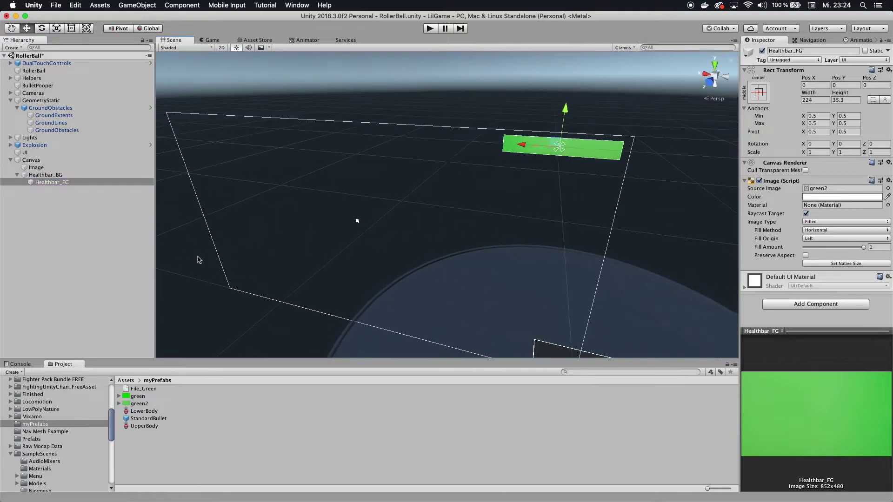
double_click(34, 70)
alt+drag(621, 183, 390, 165)
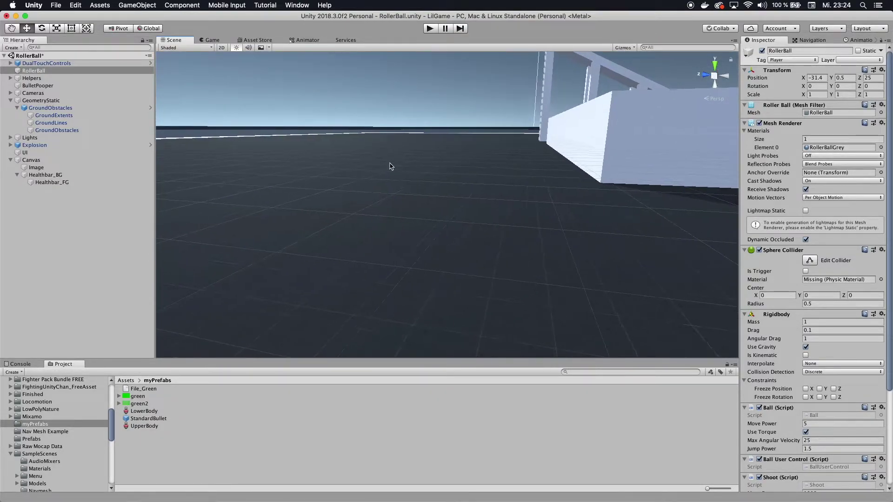
click(84, 202)
right_click(34, 200)
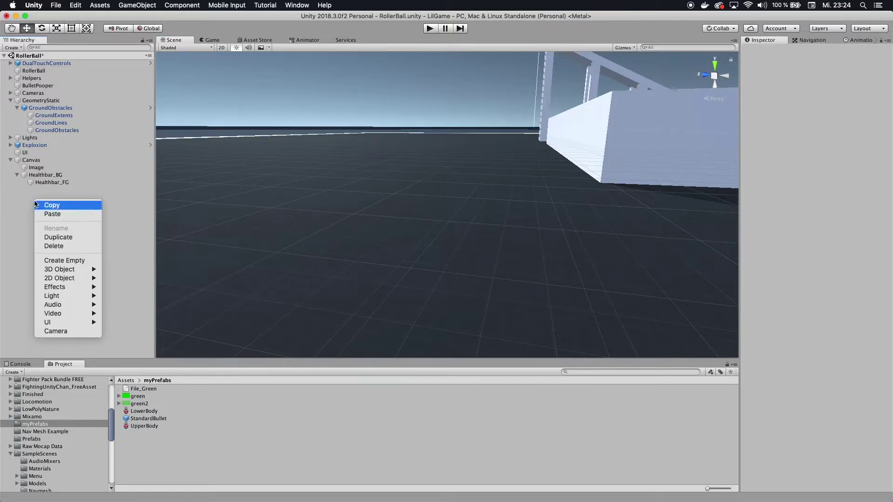
mouse_move(59, 269)
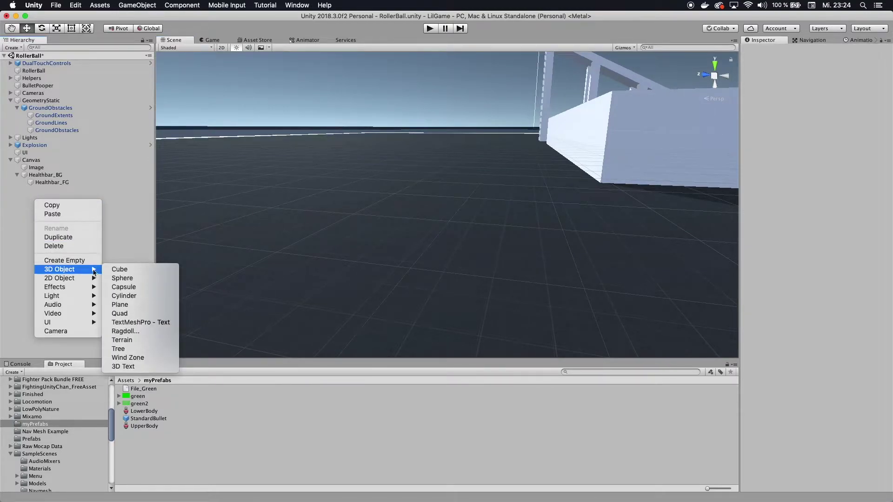
click(118, 270)
- Move the new Cube along the Z axis to about X -31.9, Y 0.13, Z 33.9
mouse_move(697, 223)
alt+mouse_down()
mouse_move(592, 230)
mouse_move(687, 238)
alt+mouse_up()
drag(265, 194, 211, 196)
alt+drag(562, 279, 552, 259)
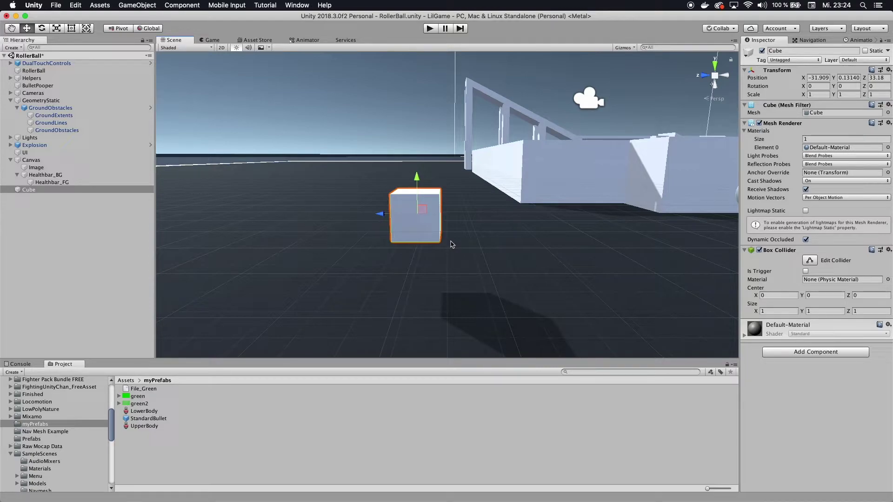
drag(379, 214, 357, 218)
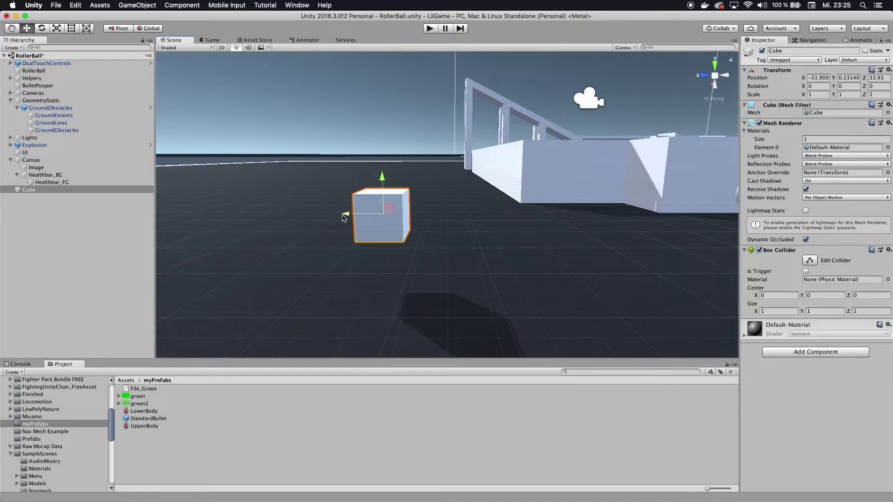
- Rename the Cube as EvilCube and collapse the Canvas hierarchy
click(47, 191)
key(Return)
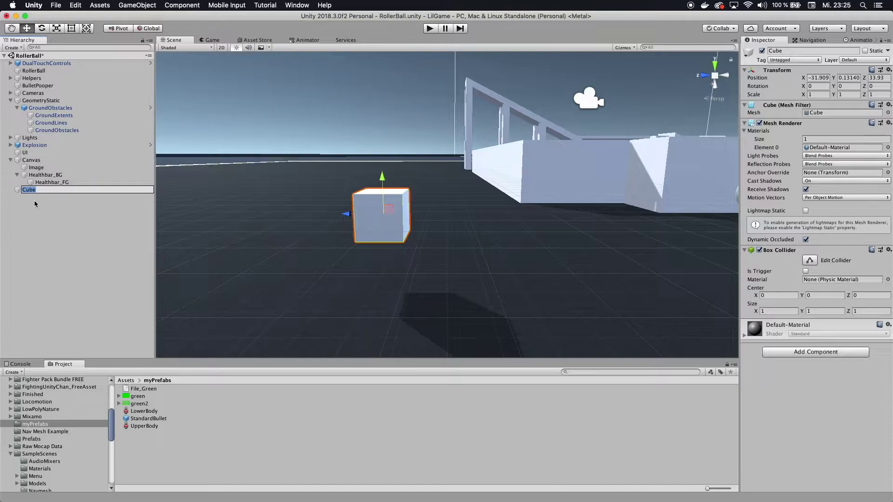
text(EvilCube)
key(Return)
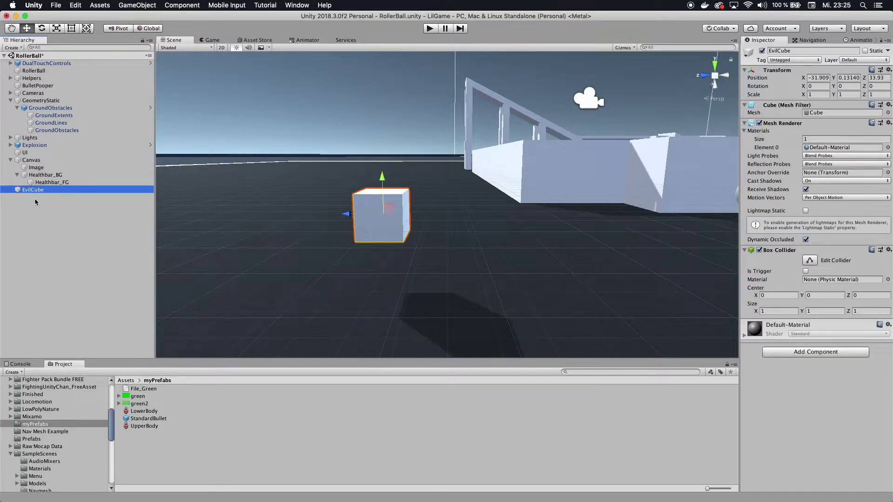
click(17, 175)
click(10, 160)
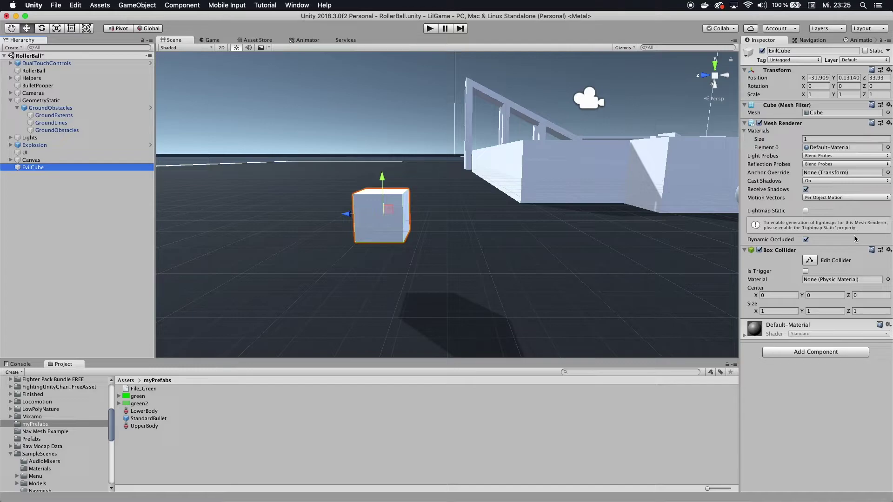
- Assign TongueMaterial as the Element 0 material of EvilCube
click(888, 148)
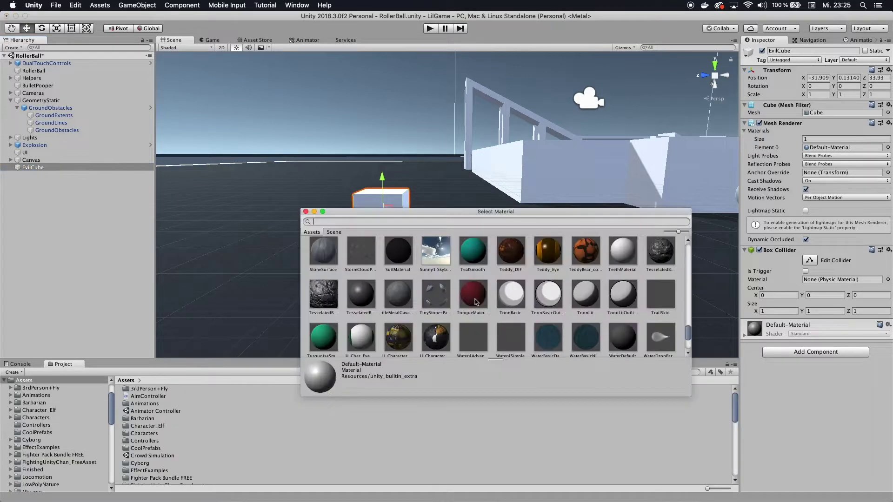
click(473, 294)
click(306, 212)
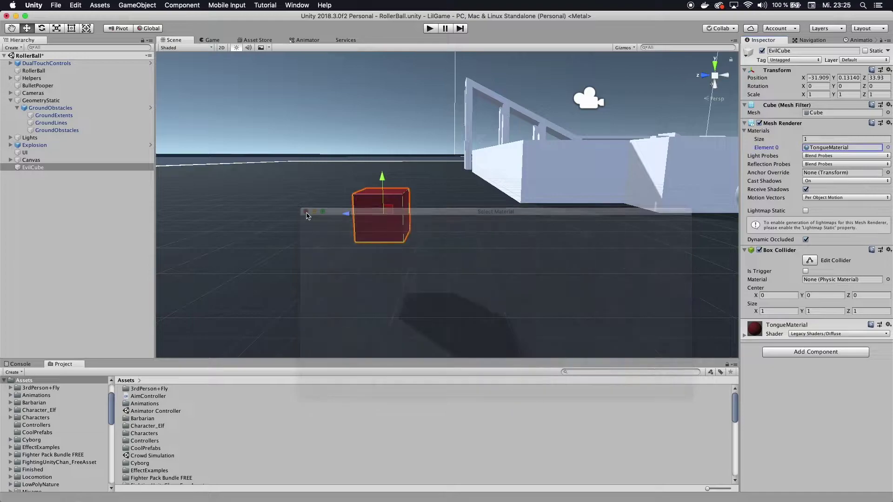
- Scale EvilCube up uniformly to about 1.35 on all three axes
click(528, 246)
mouse_move(529, 247)
alt+mouse_down()
mouse_move(518, 237)
mouse_move(437, 241)
mouse_move(605, 255)
mouse_move(538, 254)
mouse_move(525, 237)
alt+mouse_up()
click(512, 214)
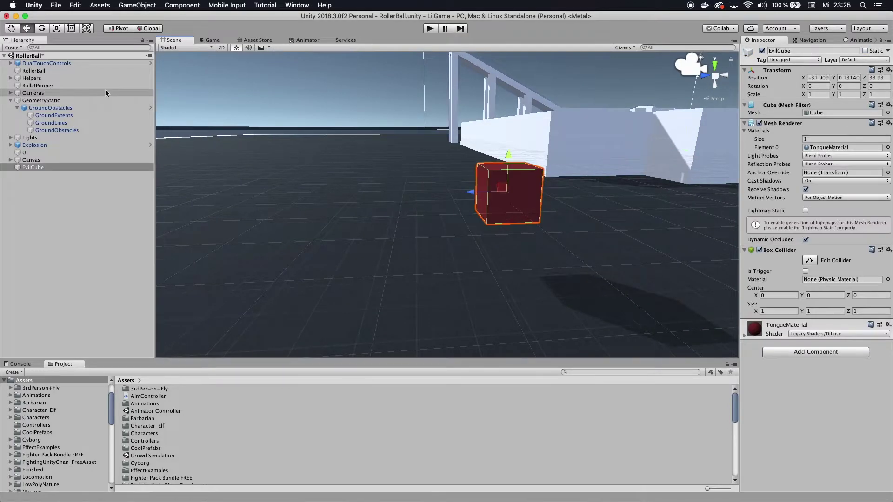
key(r)
click(543, 207)
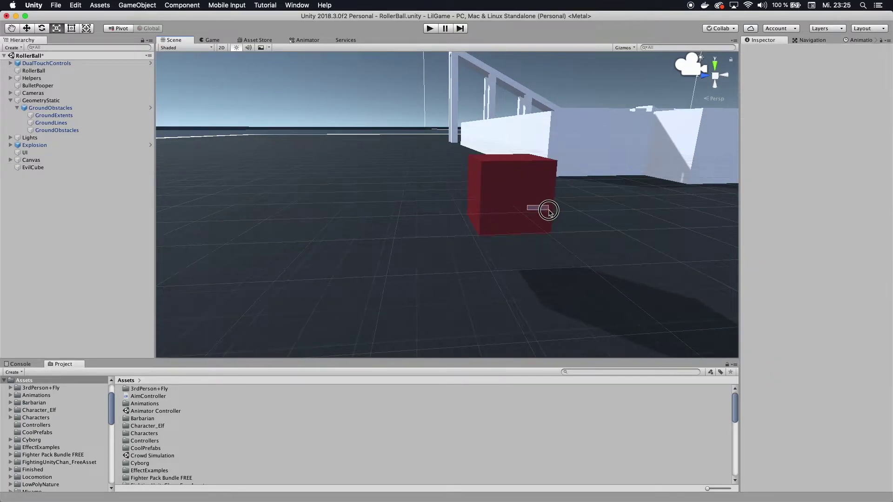
alt+drag(634, 243, 648, 268)
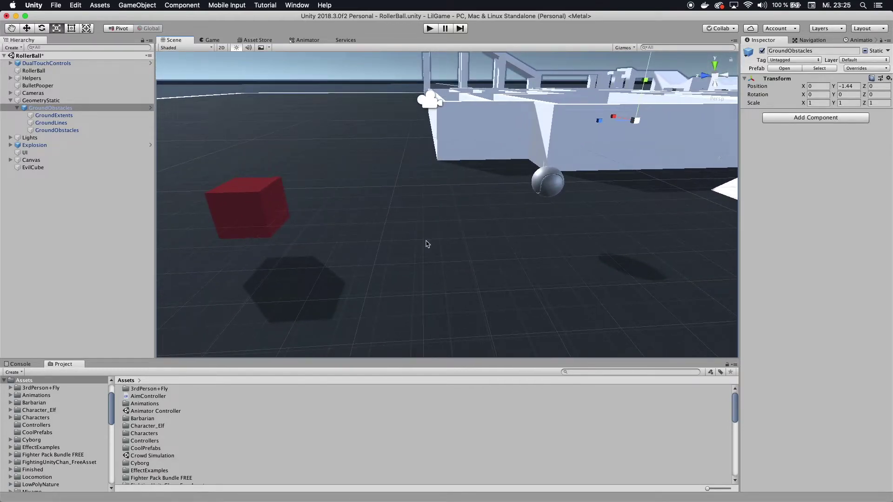
scroll(553, 204, down, 2)
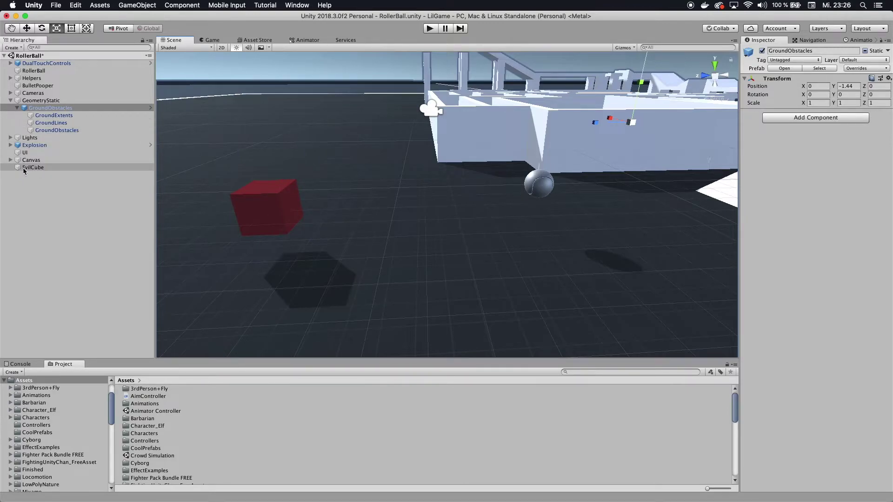
- Create a new script named HealthbarController on Healthbar_BG and open it for editing
click(21, 154)
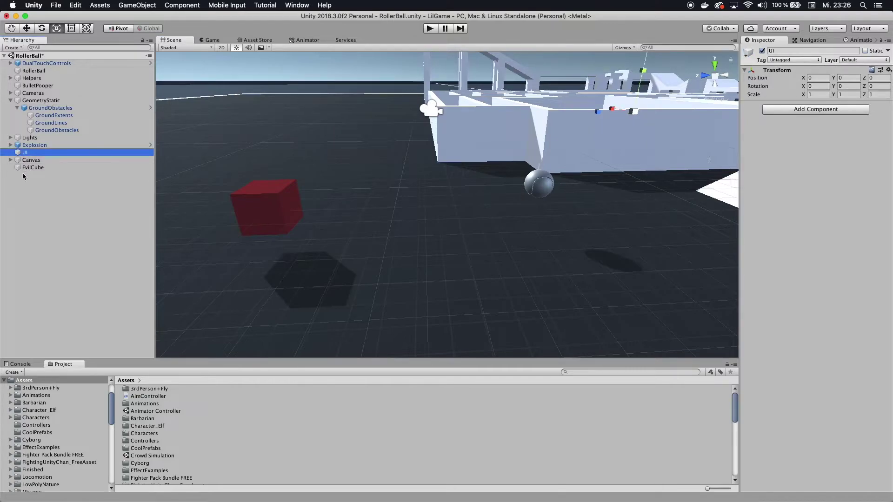
click(10, 160)
click(43, 175)
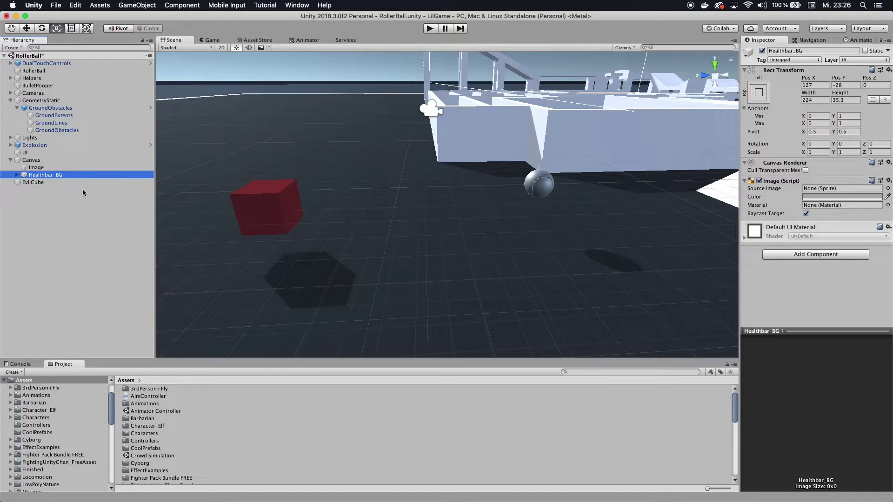
click(797, 254)
text(Health)
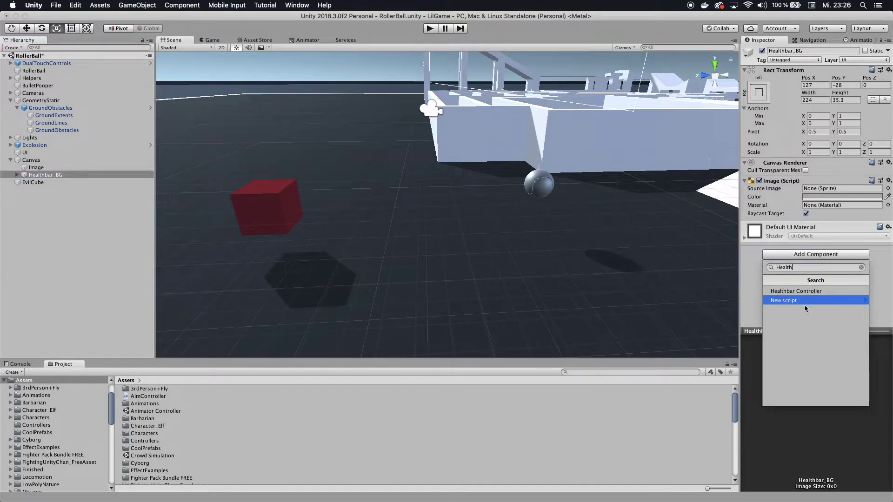
click(799, 301)
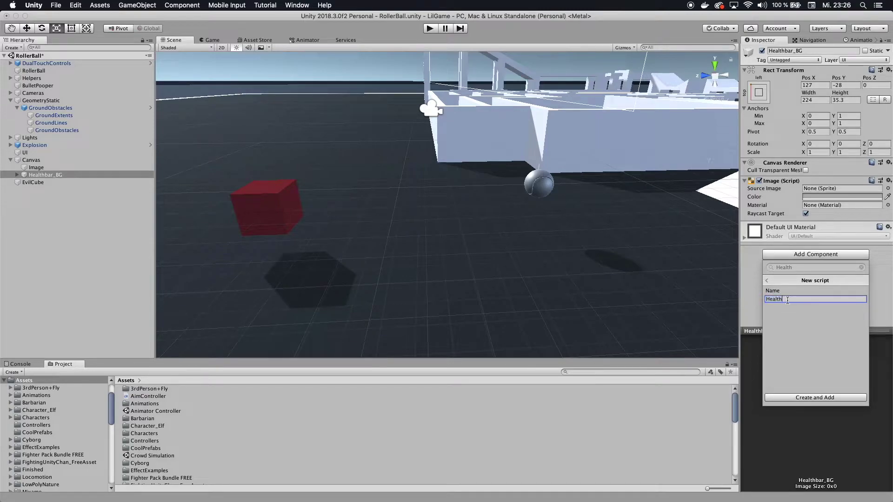
text(barController)
key(Return)
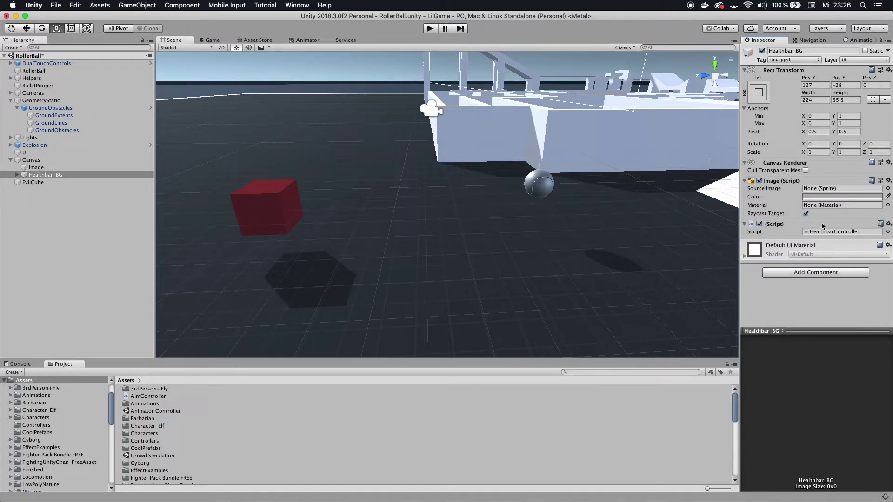
click(889, 223)
click(849, 305)
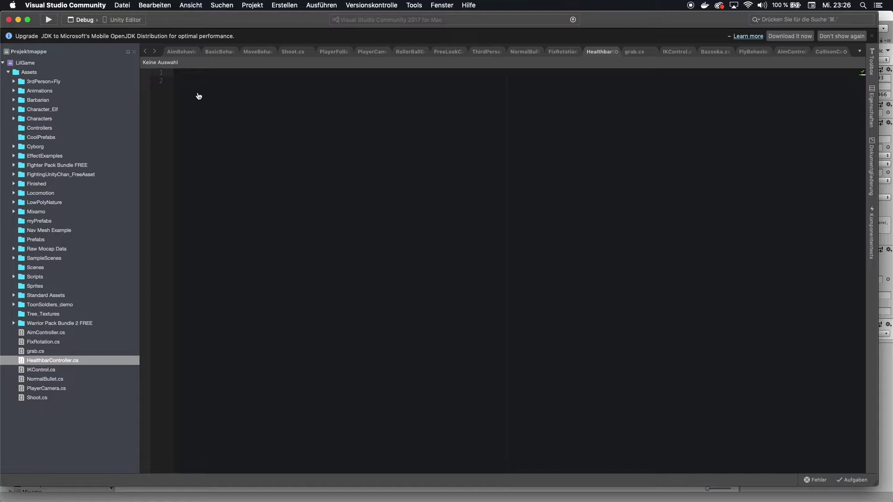
- Switch to Chrome and examine the Create Healthbar in Unity article and its HealthbarController.cs code
key(super+Tab)
drag(231, 84, 249, 83)
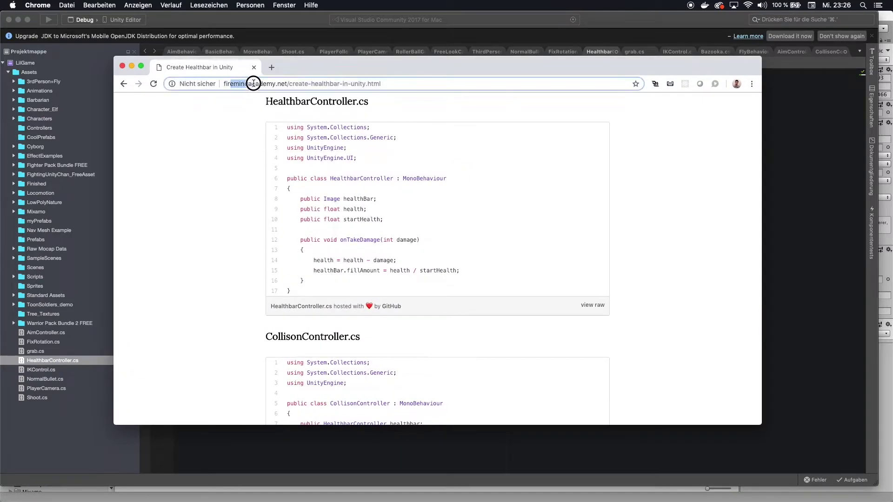
double_click(252, 83)
drag(398, 83, 158, 76)
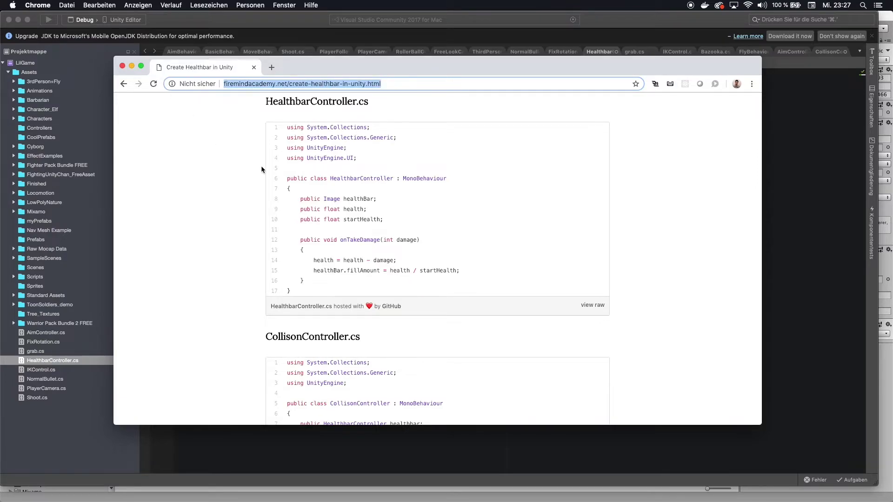
scroll(262, 169, up, 15)
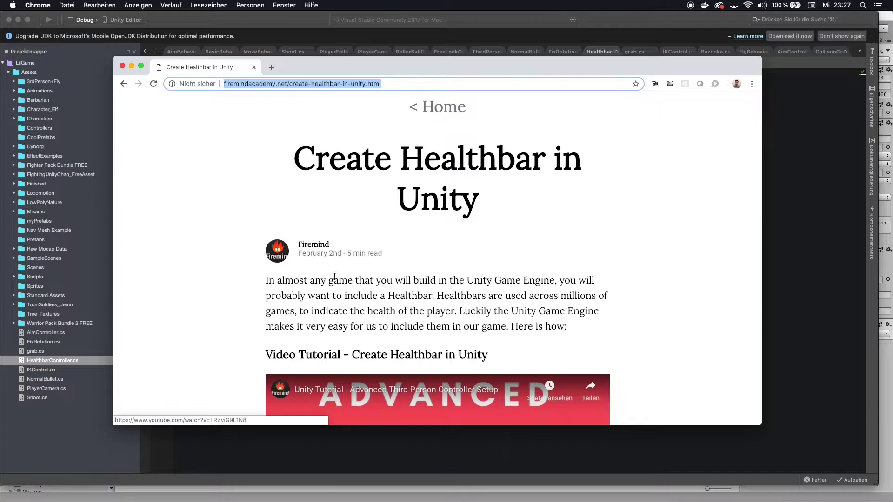
scroll(271, 290, down, 15)
scroll(273, 294, up, 3)
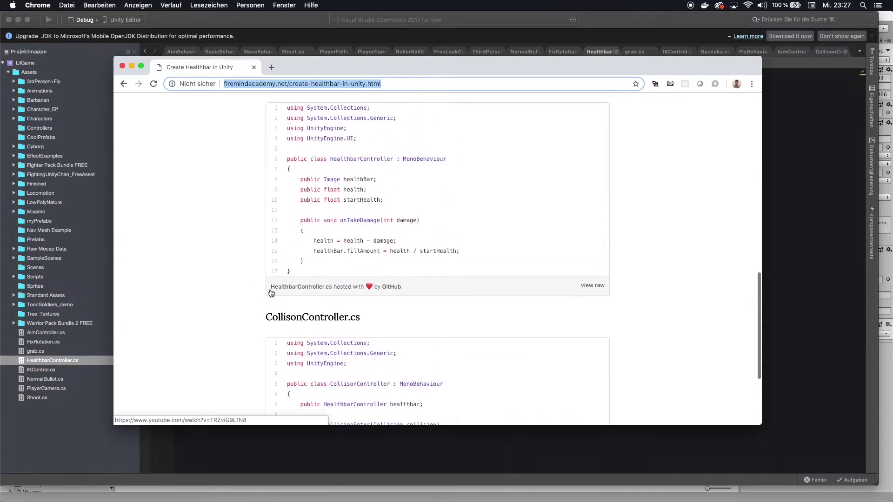
scroll(305, 154, down, 2)
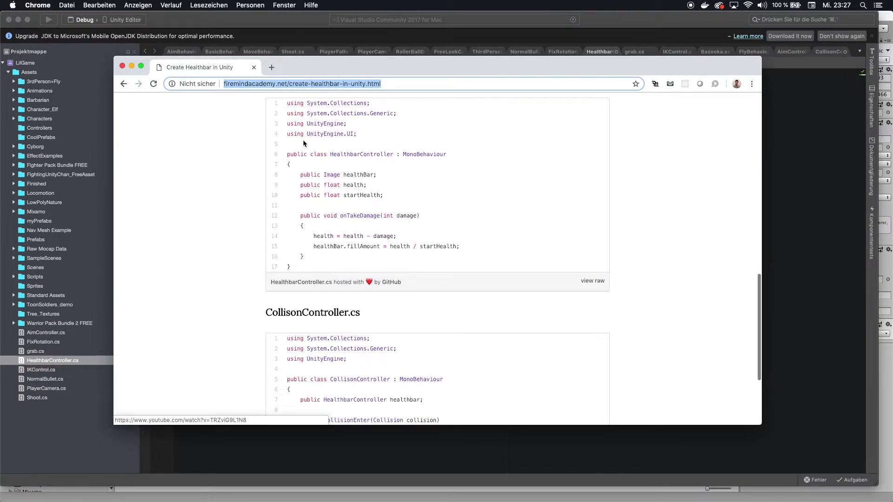
mouse_move(287, 106)
mouse_down()
mouse_move(367, 135)
mouse_move(359, 135)
mouse_up()
scroll(286, 286, up, 3)
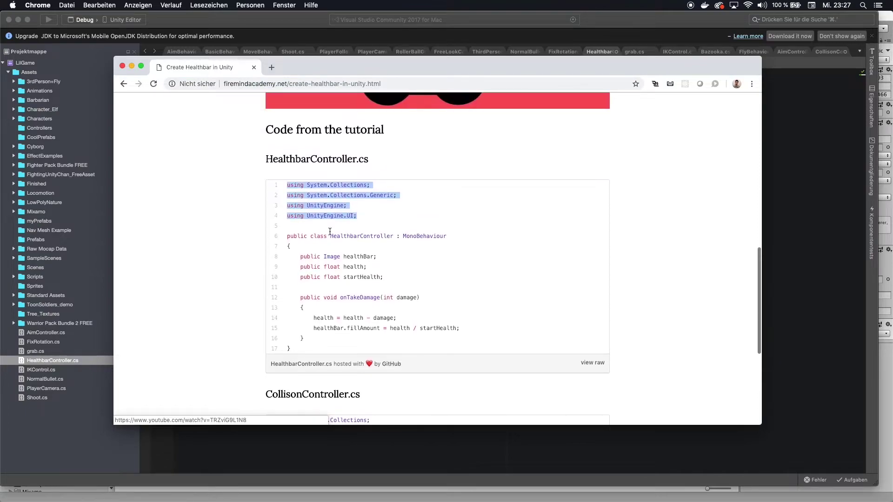
click(304, 254)
- Copy the full HealthbarController.cs code from the article into the empty HealthbarController script in Visual Studio
drag(287, 185, 334, 350)
key(super+c)
key(super+Tab)
key(super+v)
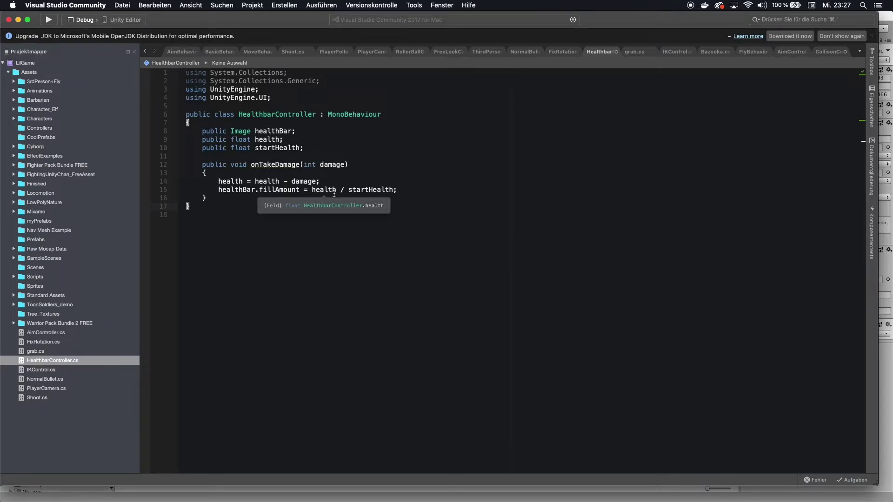
- Examine how the onTakeDamage method uses the damage parameter, health and the health bar's fillAmount
click(334, 246)
double_click(285, 165)
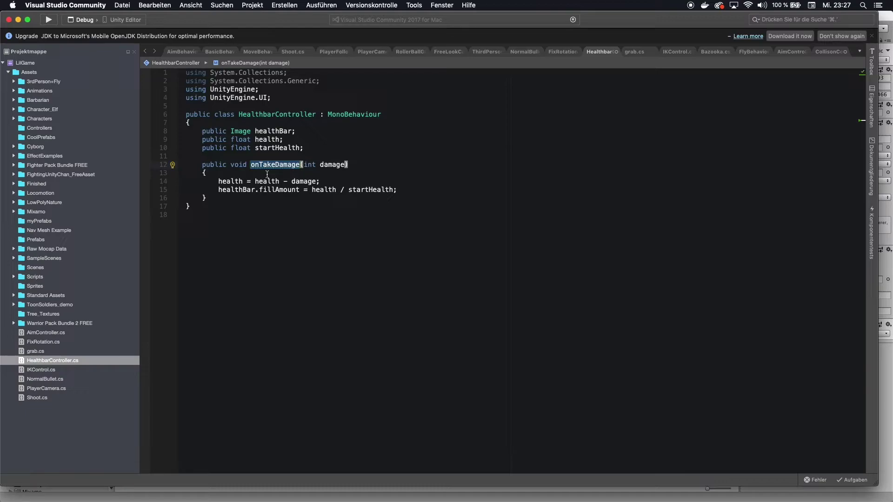
click(270, 190)
click(332, 165)
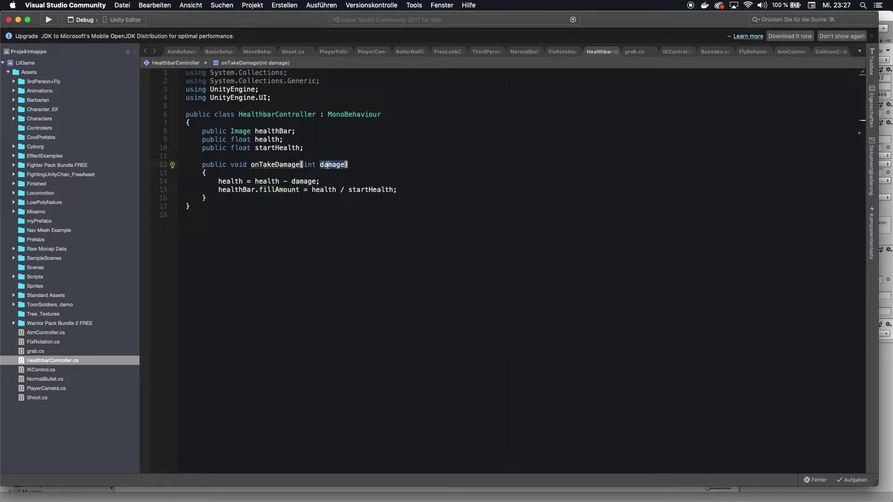
click(268, 182)
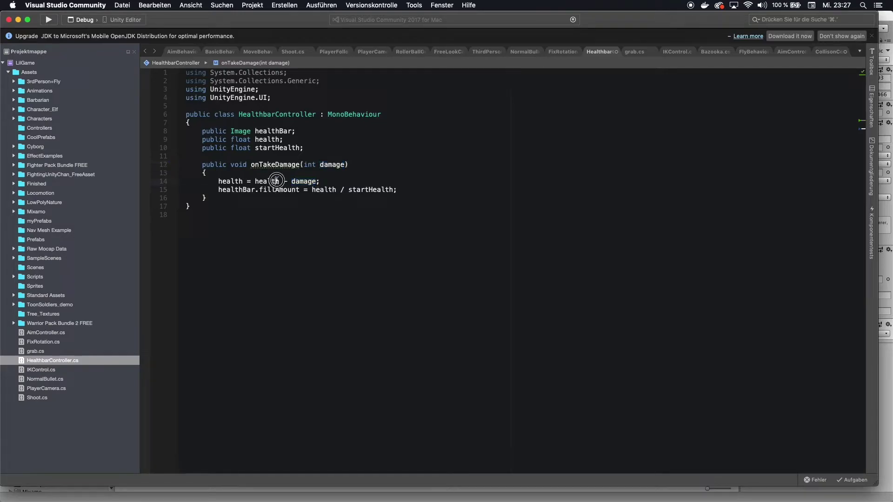
double_click(234, 181)
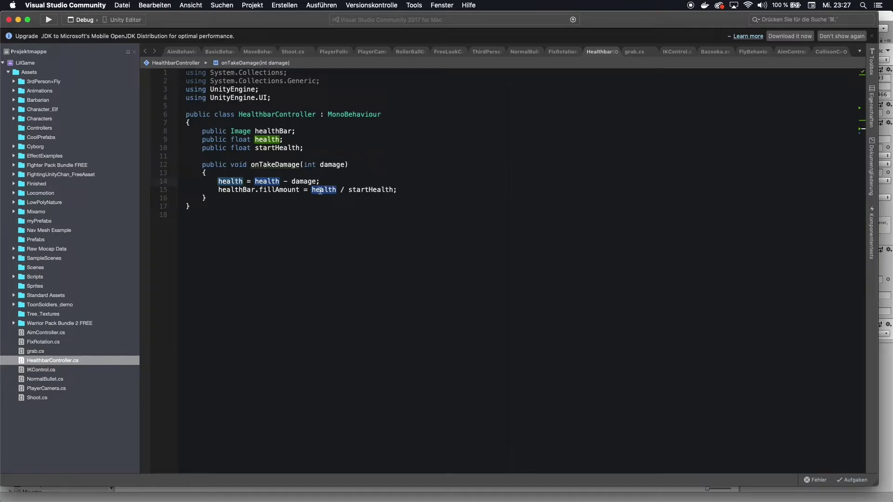
- Switch back to Unity and assign Healthbar_FG as the Health Bar image of Healthbar_BG's Healthbar Controller
key(super+Tab)
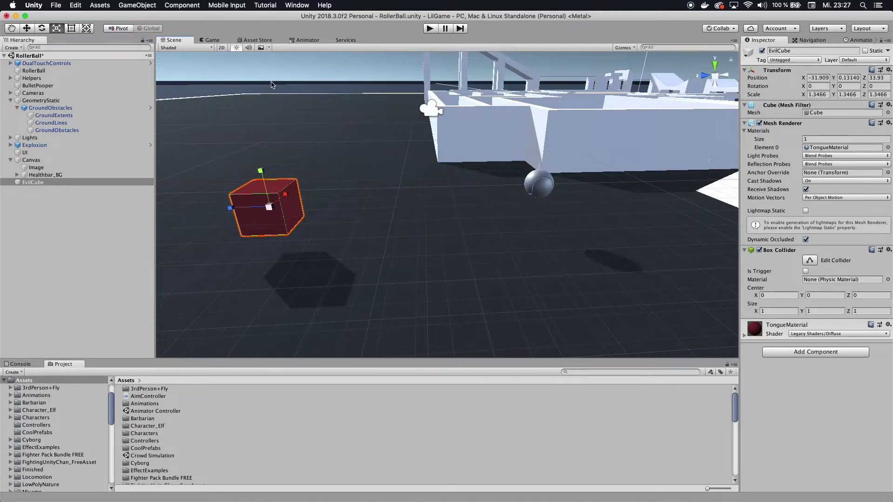
click(401, 253)
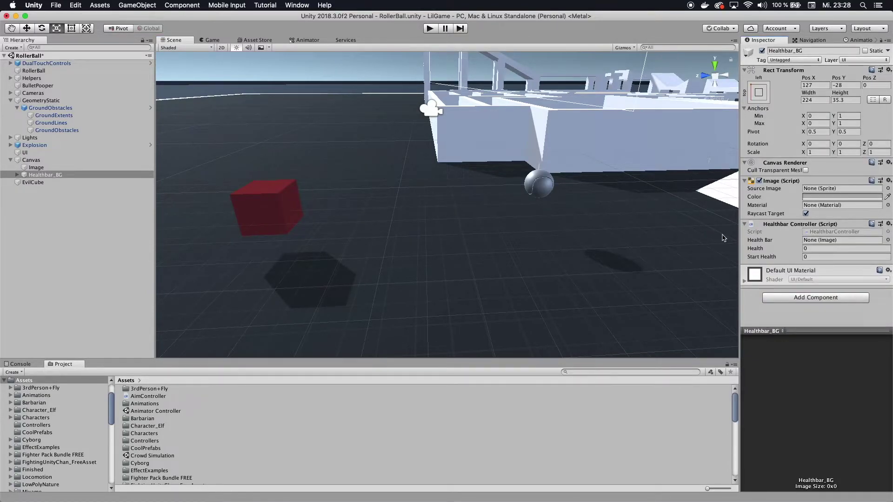
click(836, 239)
click(17, 175)
click(53, 182)
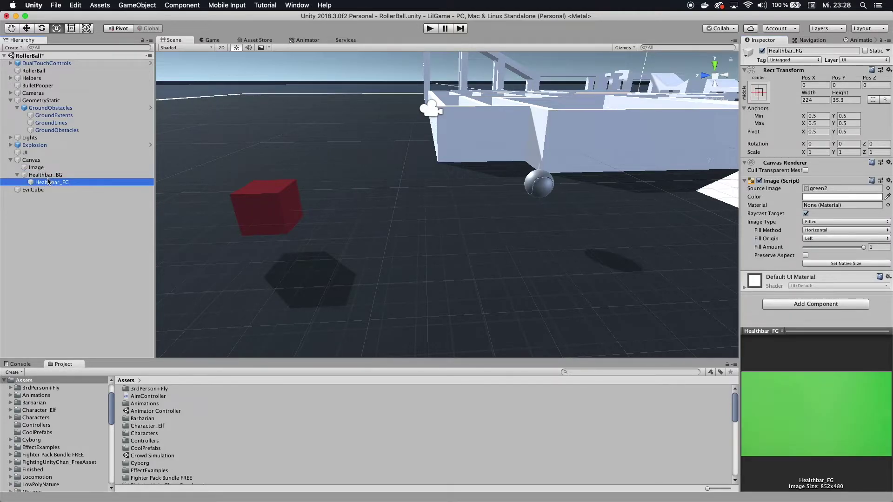
key(Up)
mouse_move(58, 182)
mouse_down()
mouse_move(393, 219)
mouse_move(783, 241)
mouse_up()
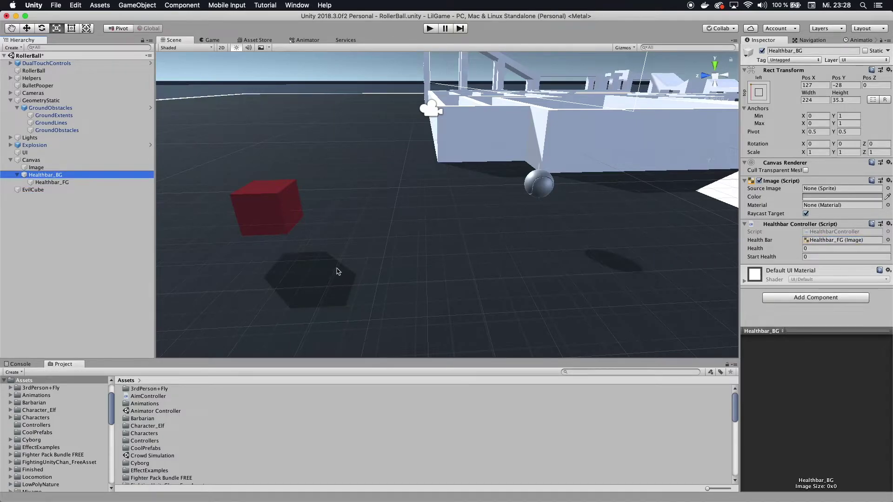
click(808, 249)
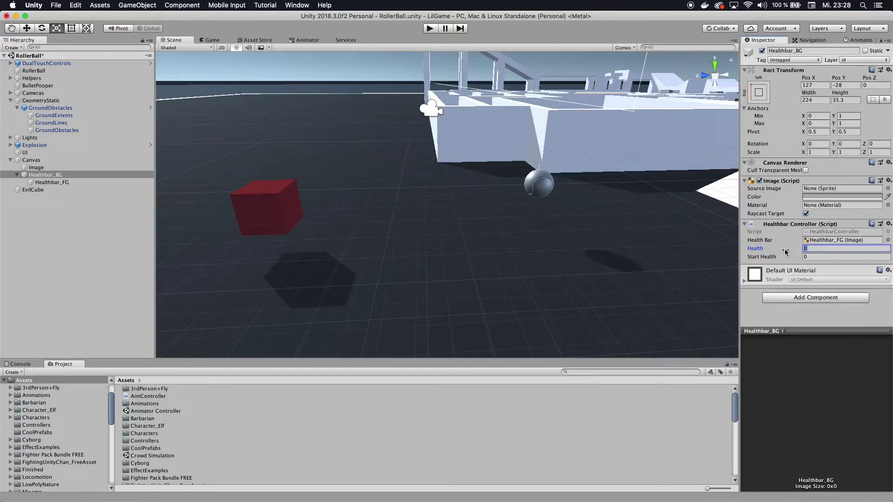
text(200)
click(818, 257)
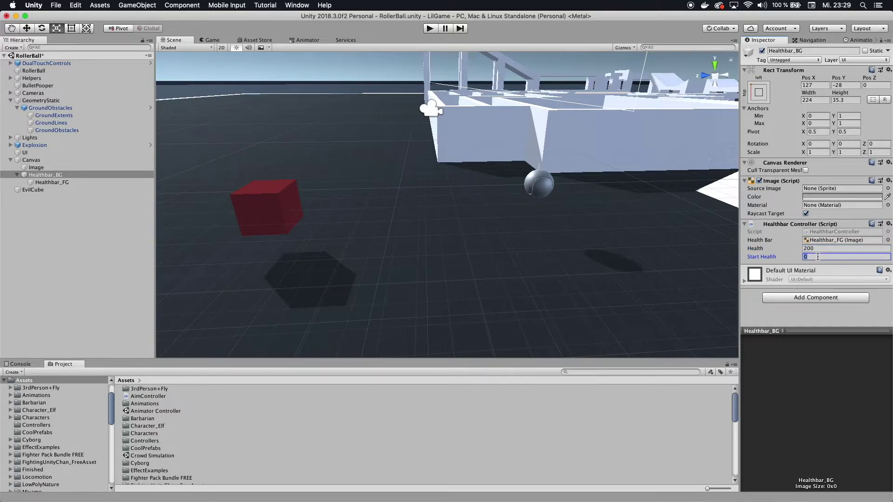
- Set both Health and Start Health of the Healthbar Controller to 100
click(819, 249)
text(100)
click(809, 256)
text(100)
click(817, 249)
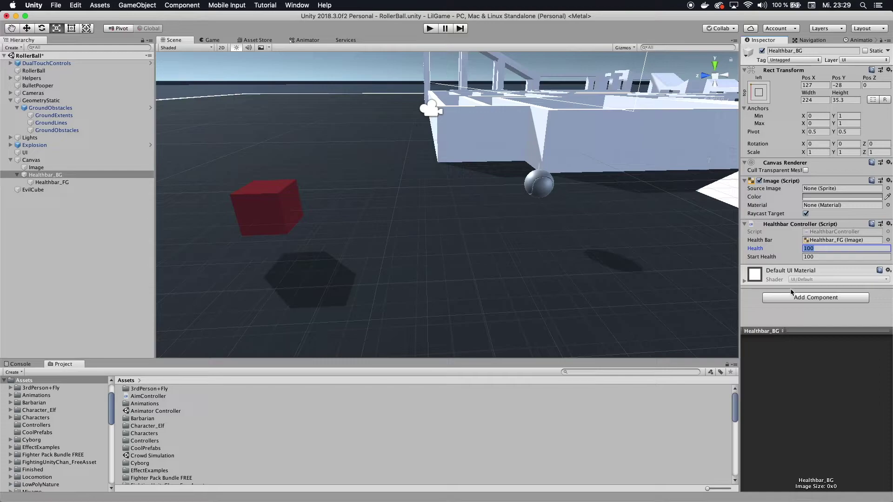
- Create a new script named CollisonController on the RollerBall and open it for editing
click(435, 230)
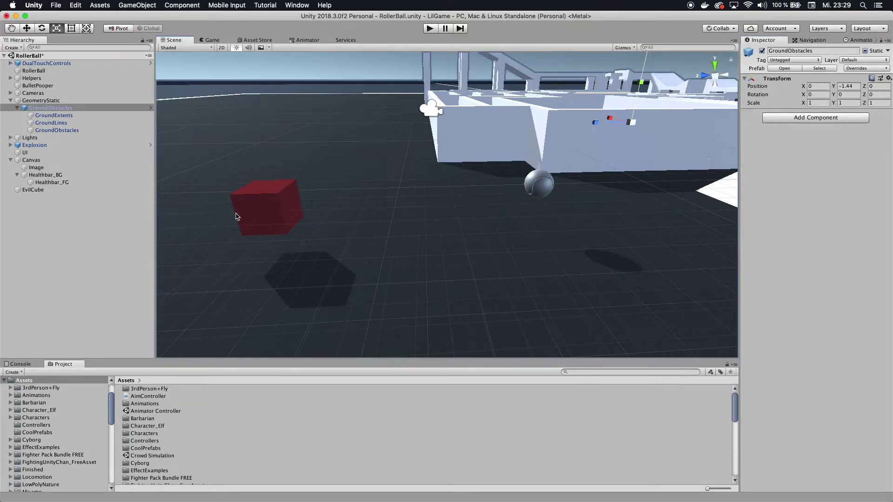
click(545, 188)
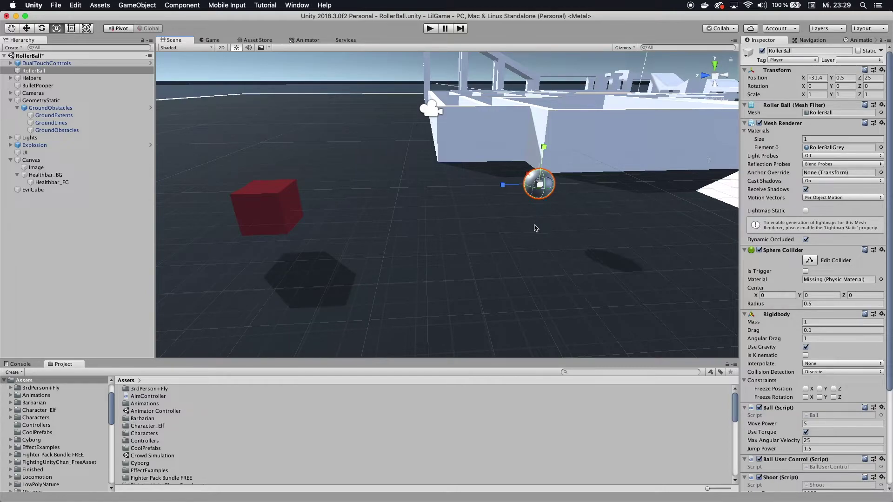
scroll(889, 297, down, 5)
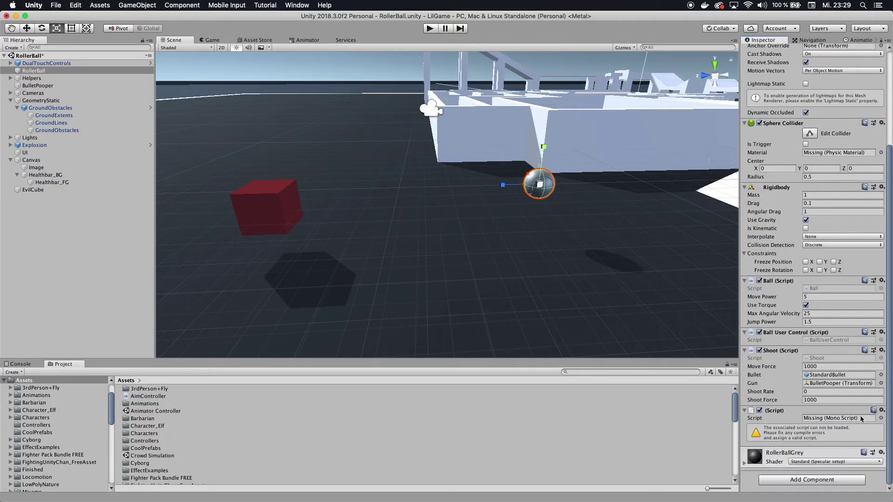
click(821, 481)
text(Collison)
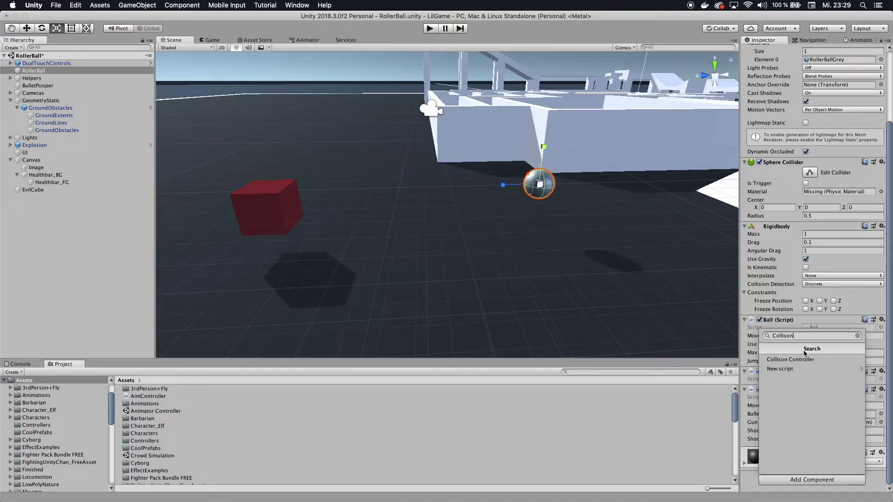
click(789, 369)
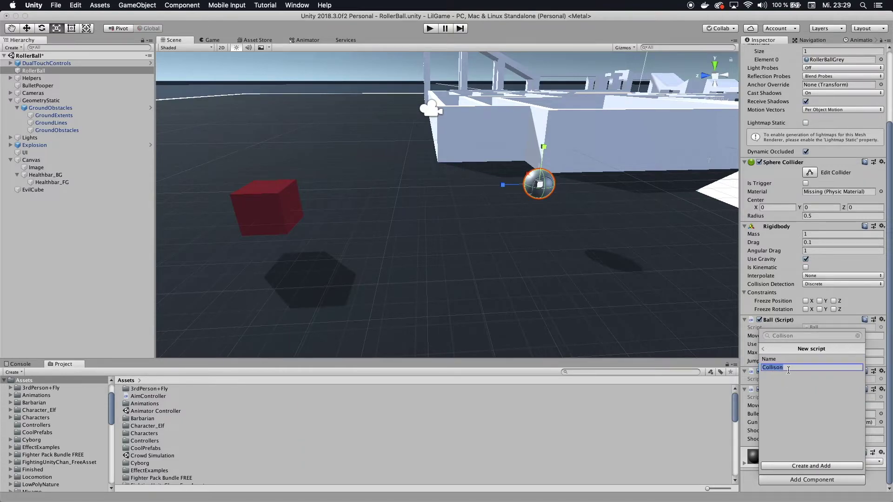
click(789, 370)
text(Controlle)
click(814, 465)
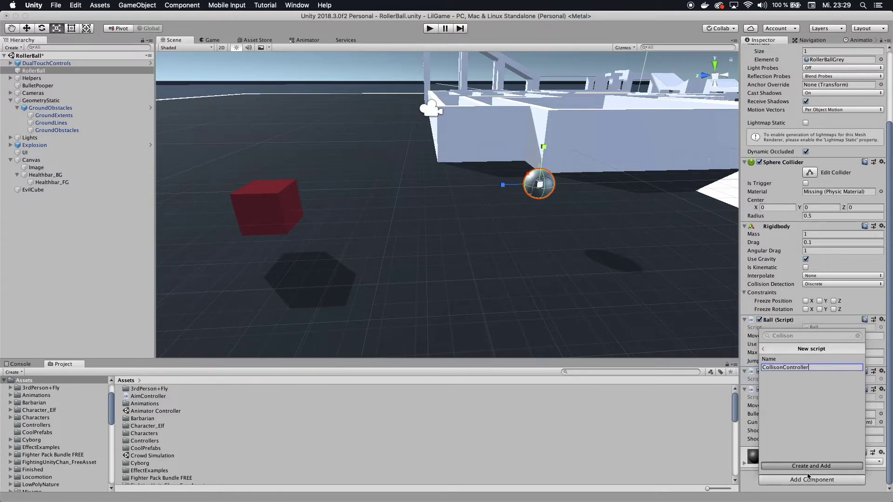
right_click(812, 431)
click(832, 495)
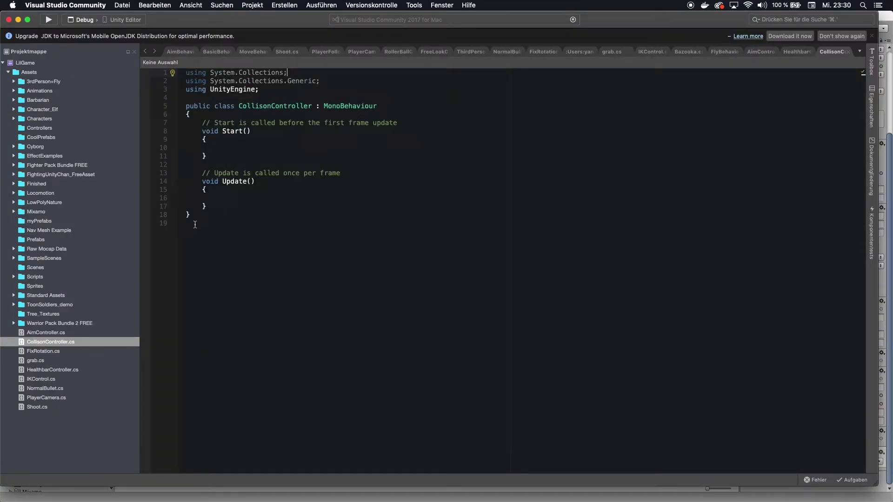
- Copy the CollisonController.cs code from the tutorial page in Chrome and replace the whole CollisonController script in Visual Studio with it
key(super+Tab)
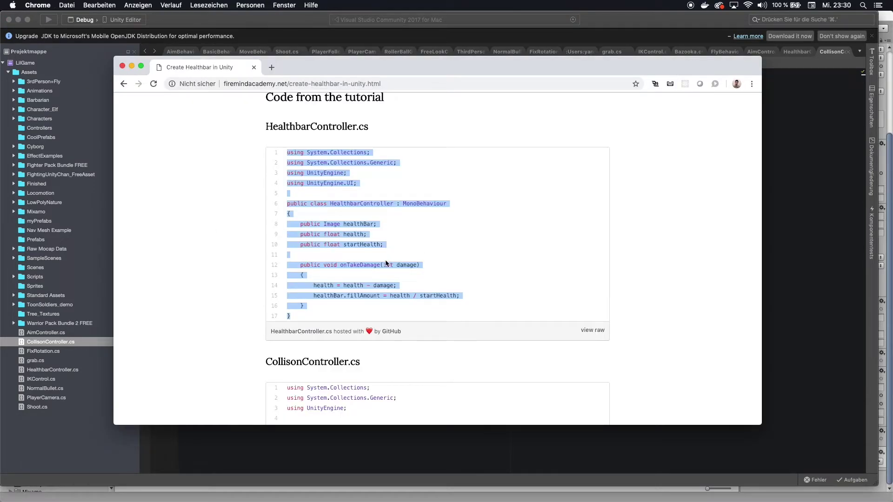
click(258, 186)
scroll(260, 205, down, 5)
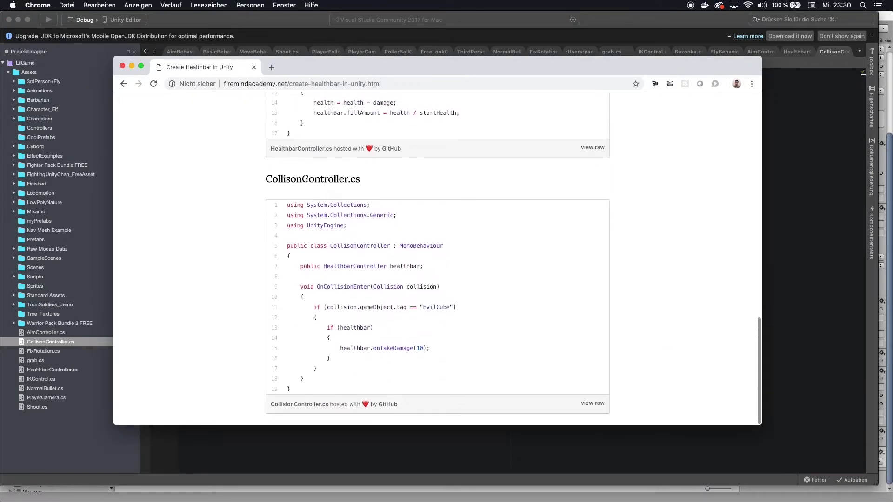
drag(286, 205, 339, 395)
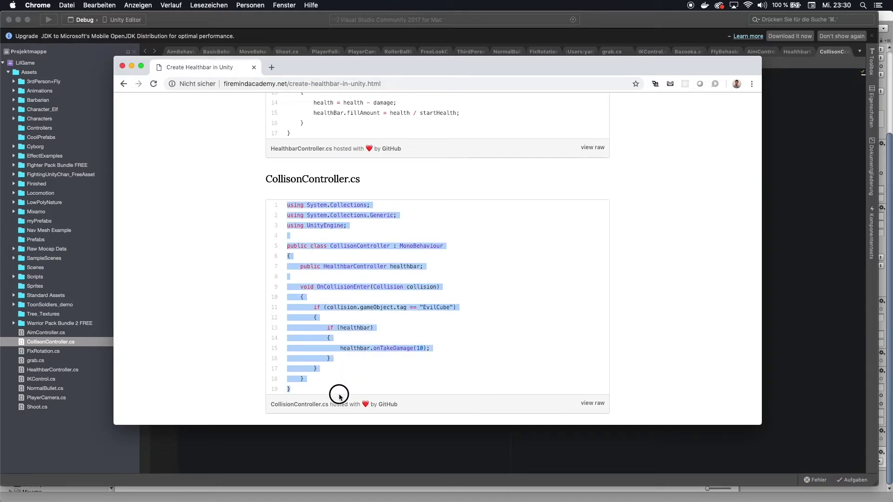
key(super+c)
key(super+a)
key(super+v)
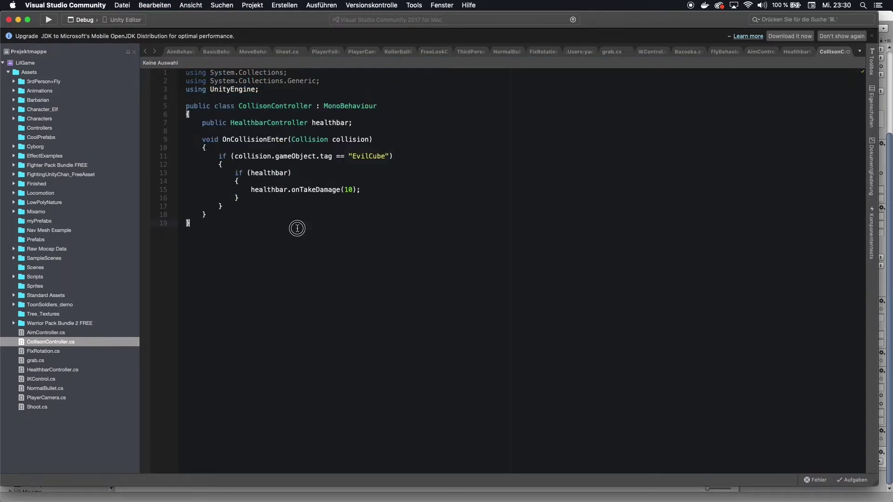
- Examine the public HealthbarController field, the OnCollisionEnter method and its collision tag condition in the CollisonController script
click(259, 123)
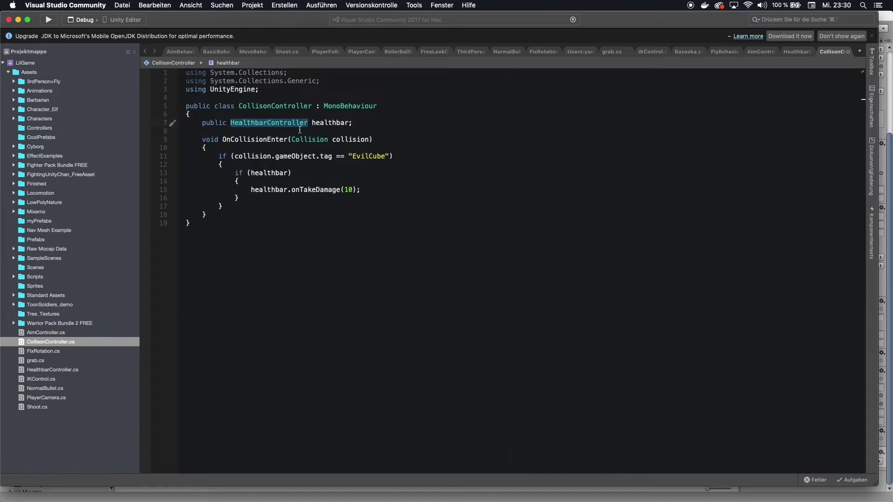
click(333, 123)
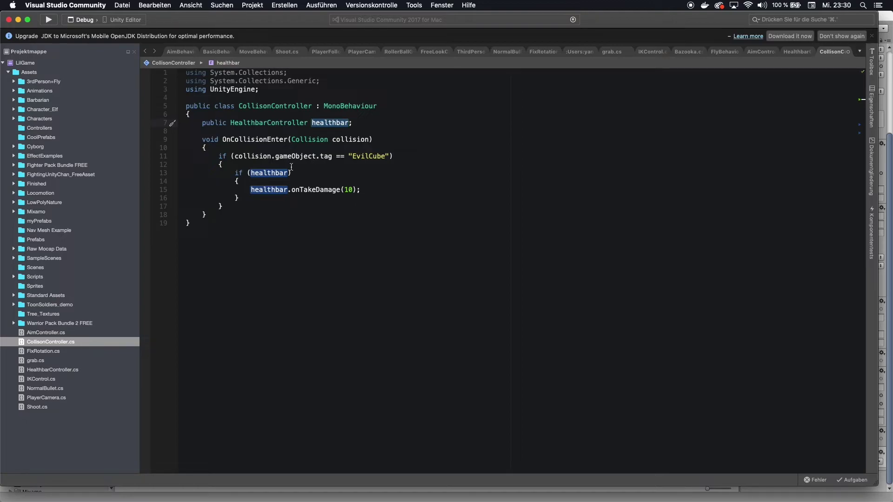
click(286, 140)
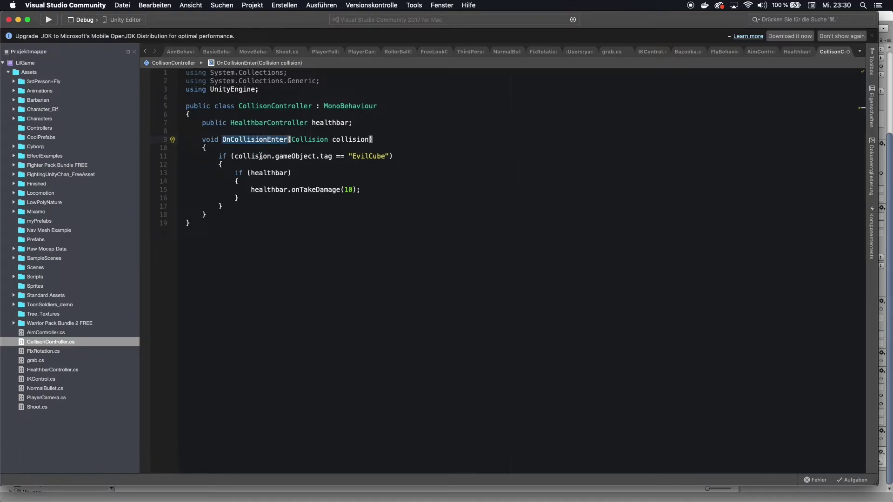
drag(332, 156, 233, 159)
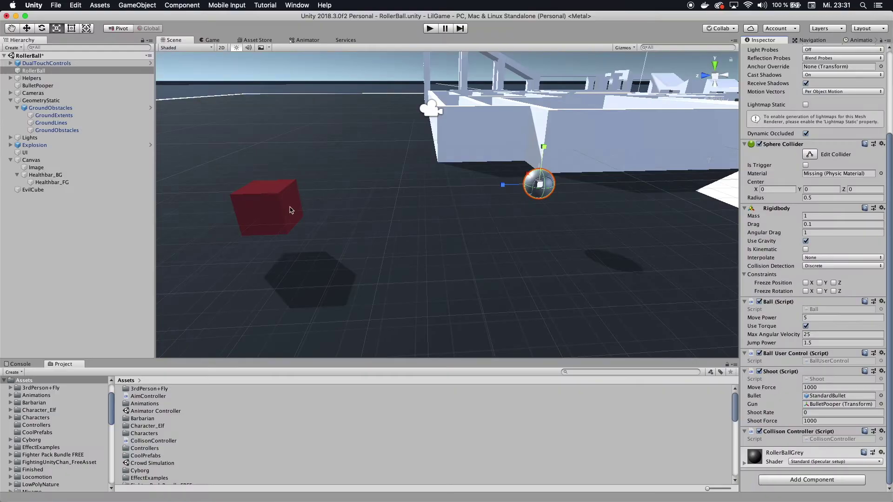
- Switch to Unity, review the project's tag list and assign the EvilCube tag to the red EvilCube object
click(268, 210)
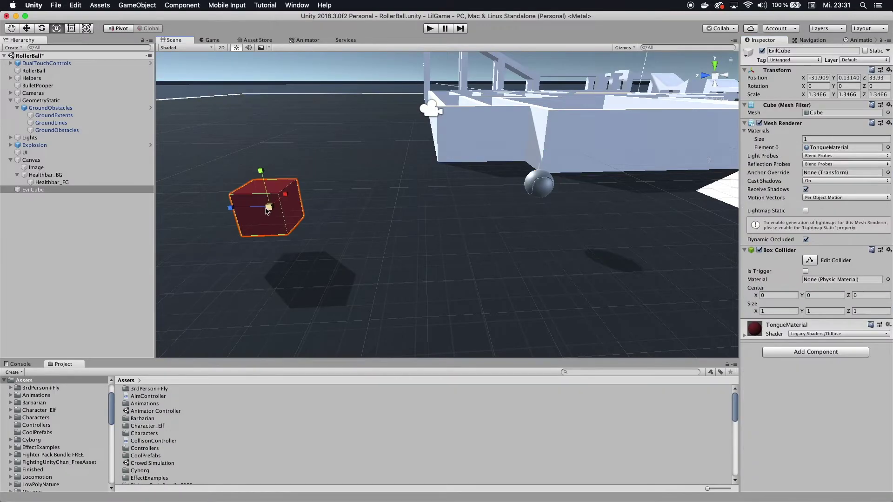
click(782, 61)
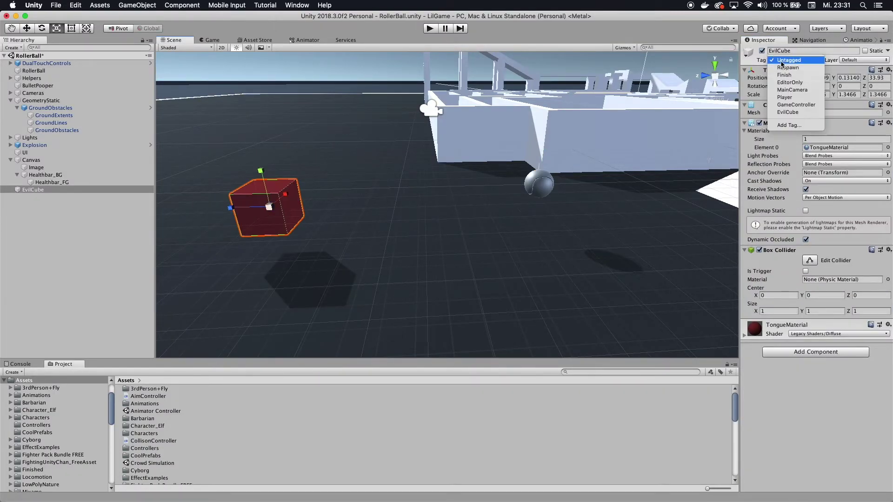
click(789, 125)
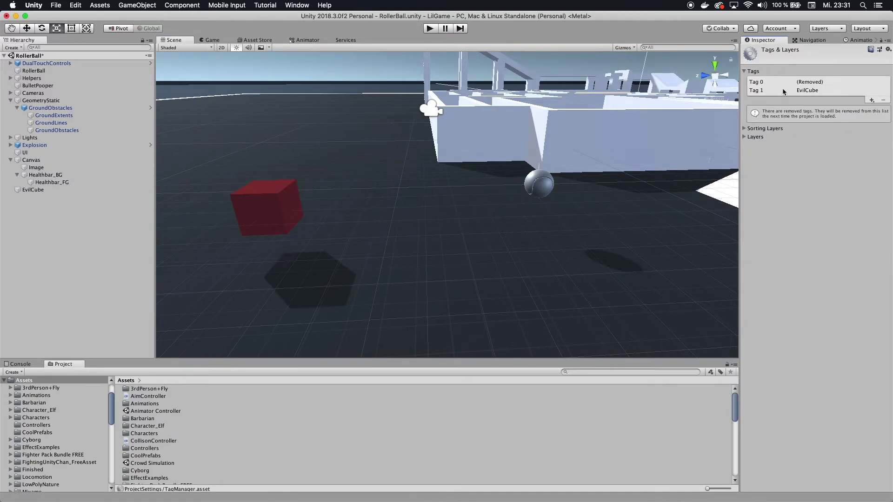
click(292, 203)
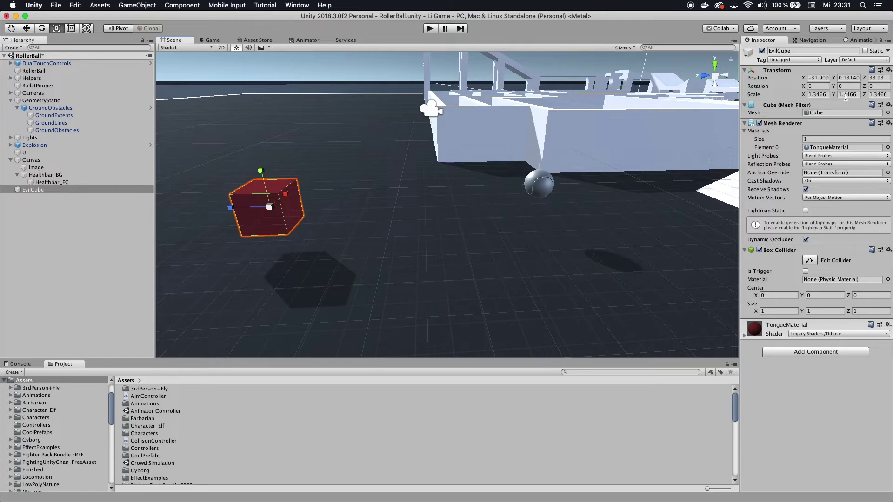
click(807, 62)
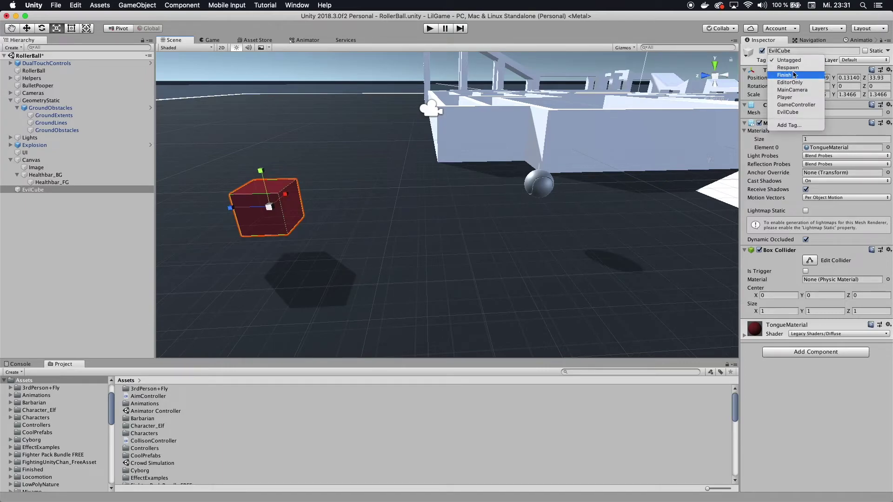
click(804, 112)
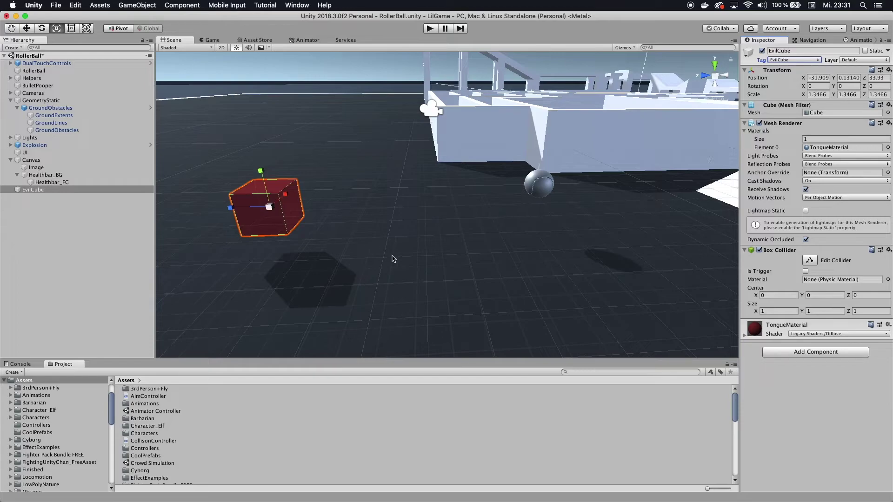
- Switch back to Visual Studio and examine the "EvilCube" tag comparison, the healthbar check and the onTakeDamage(10) call
key(super+Tab)
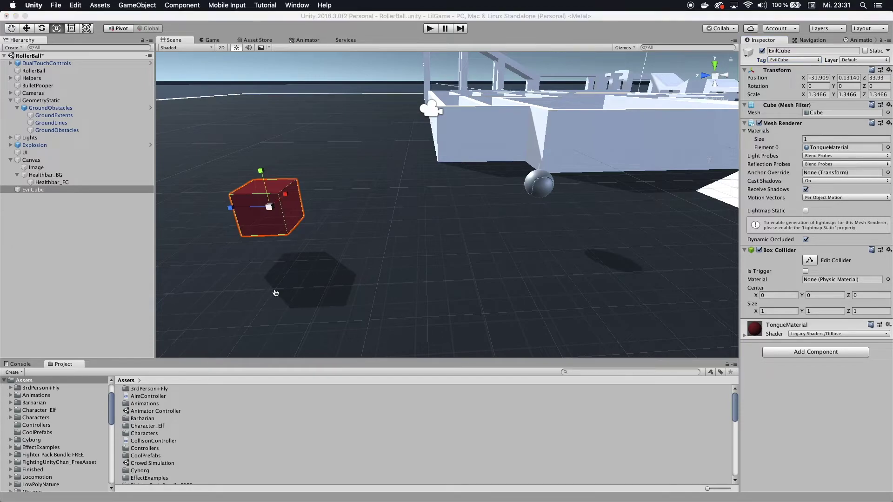
click(326, 205)
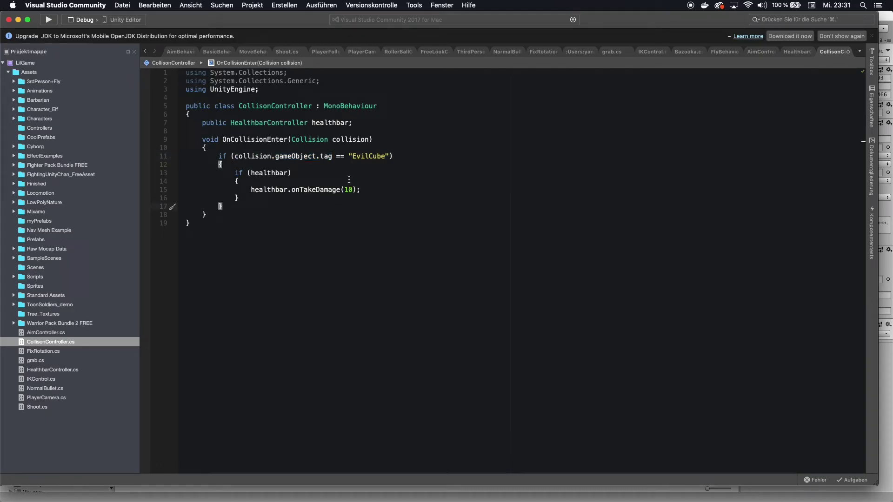
drag(348, 159, 390, 156)
click(307, 173)
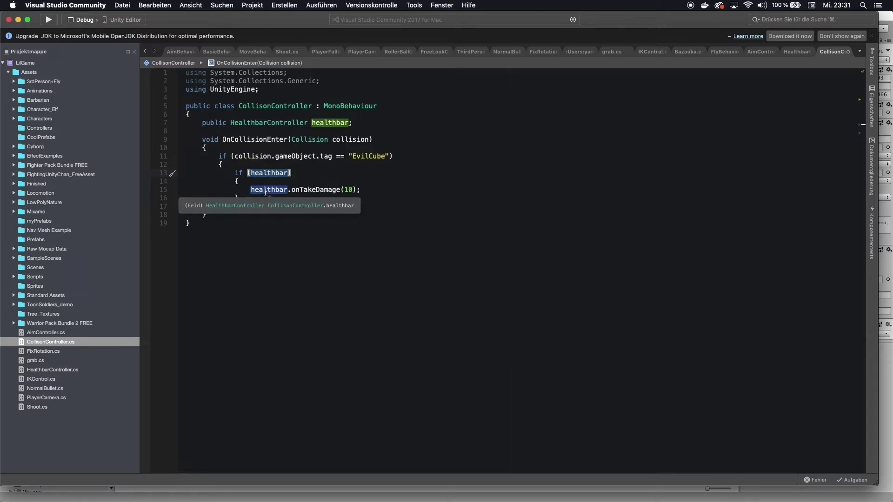
click(271, 206)
click(263, 190)
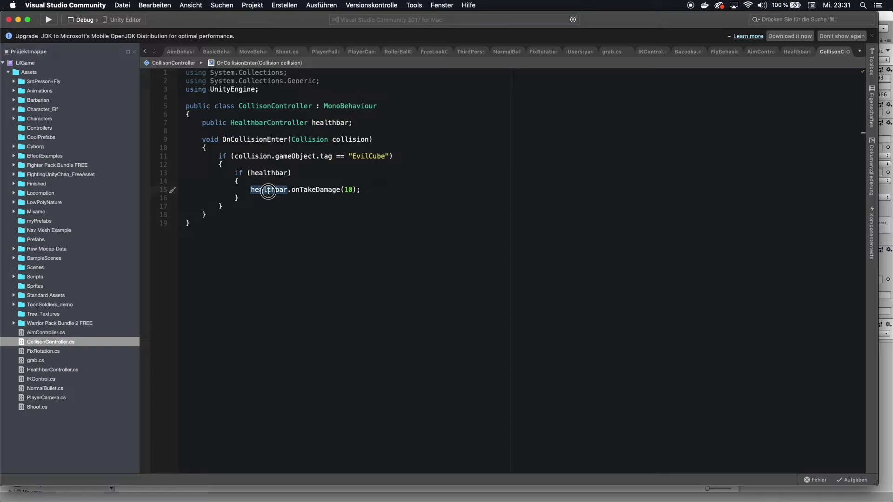
double_click(315, 190)
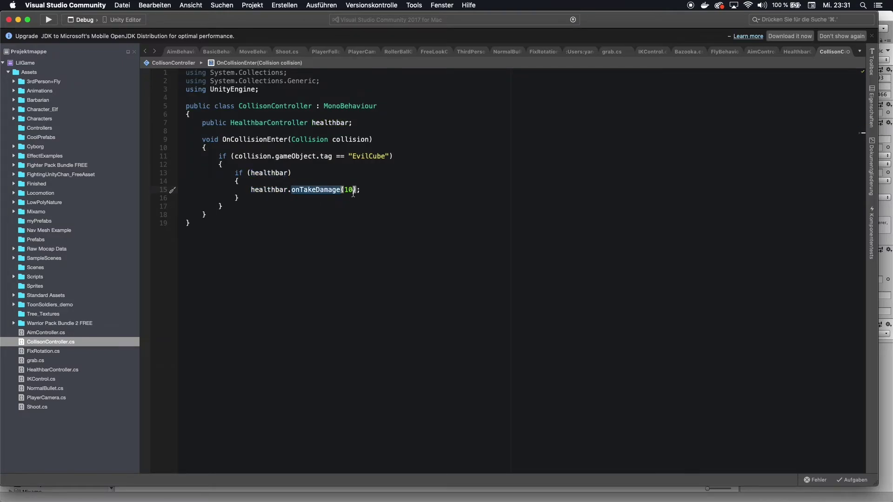
click(353, 193)
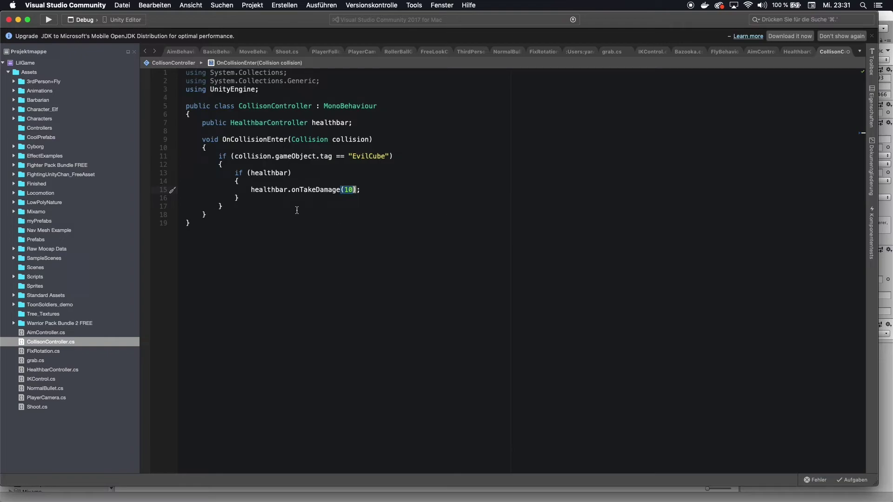
- Switch to Unity and assign Healthbar_BG as the Healthbar of the RollerBall's Collison Controller
key(super+Tab)
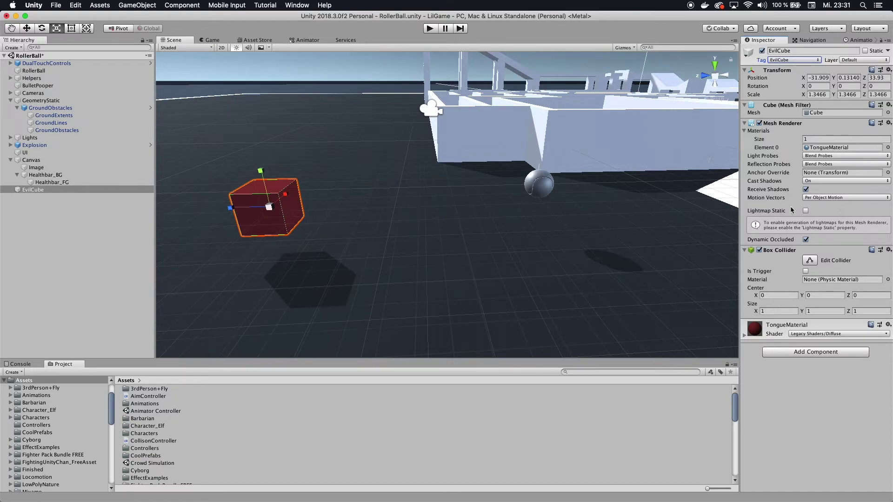
click(52, 71)
scroll(829, 441, down, 5)
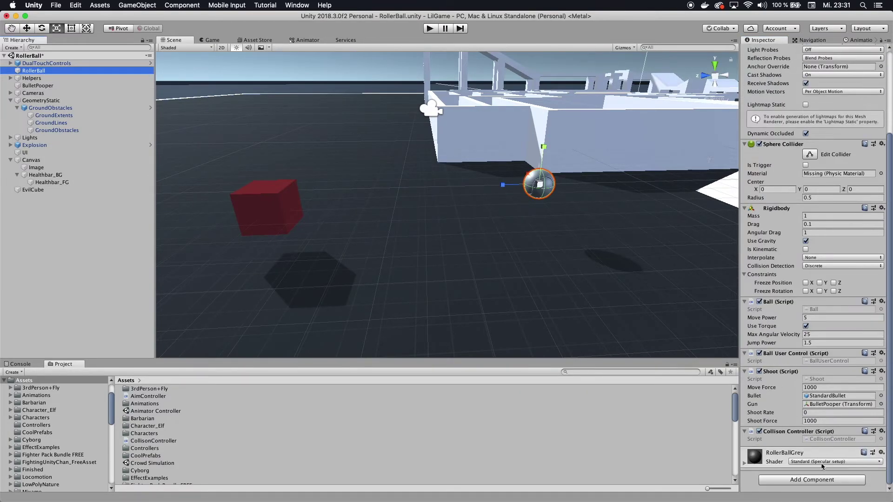
click(796, 438)
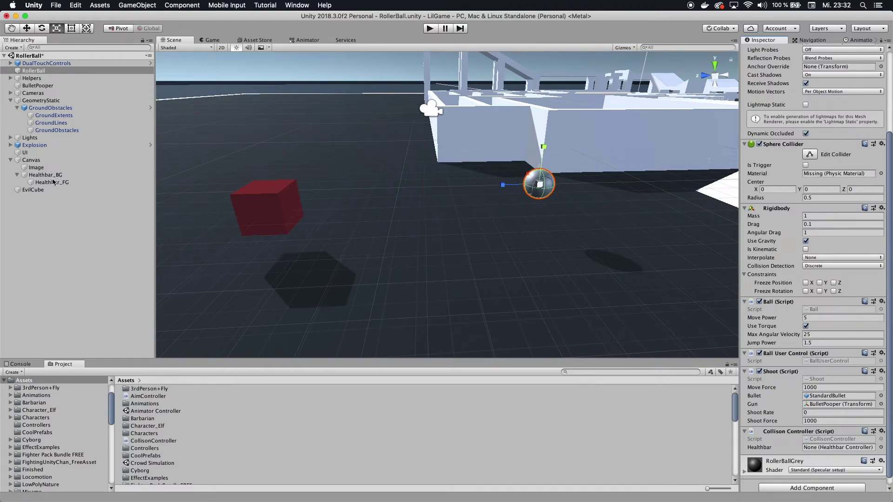
mouse_move(46, 178)
mouse_down()
mouse_move(801, 359)
mouse_move(818, 447)
mouse_up()
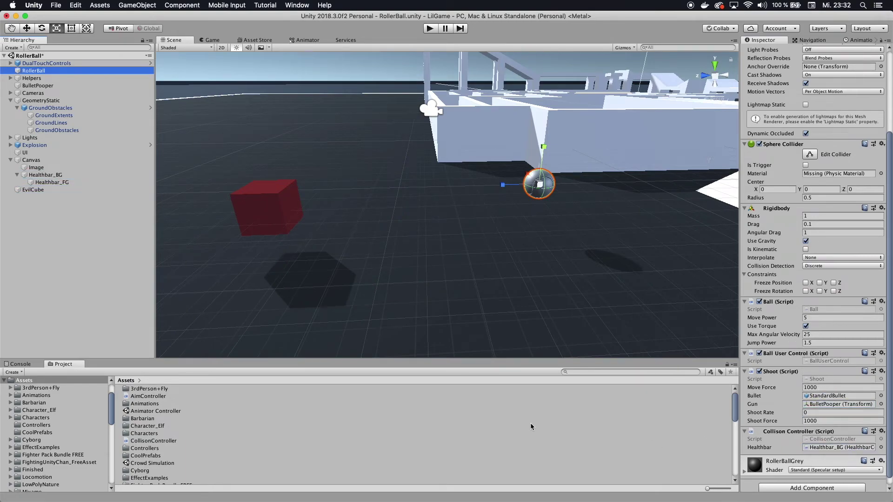
- Run the game and test the health bar by colliding the ball with the EvilCube
click(429, 29)
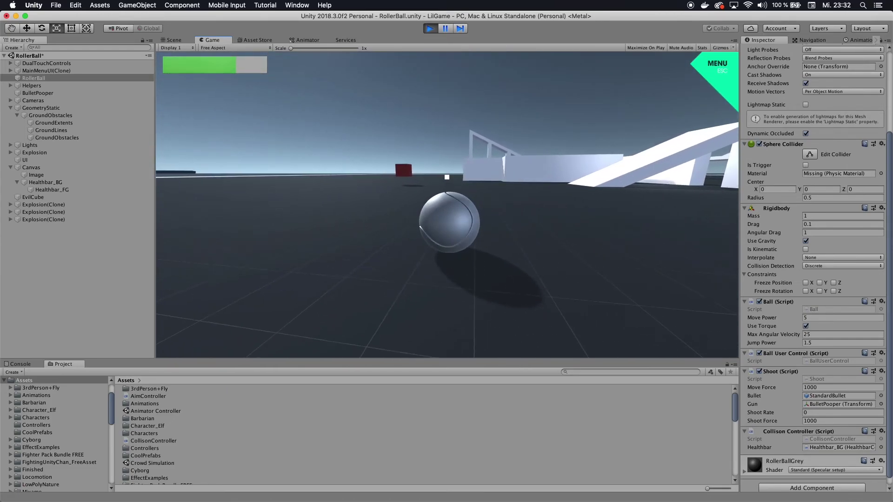
click(447, 177)
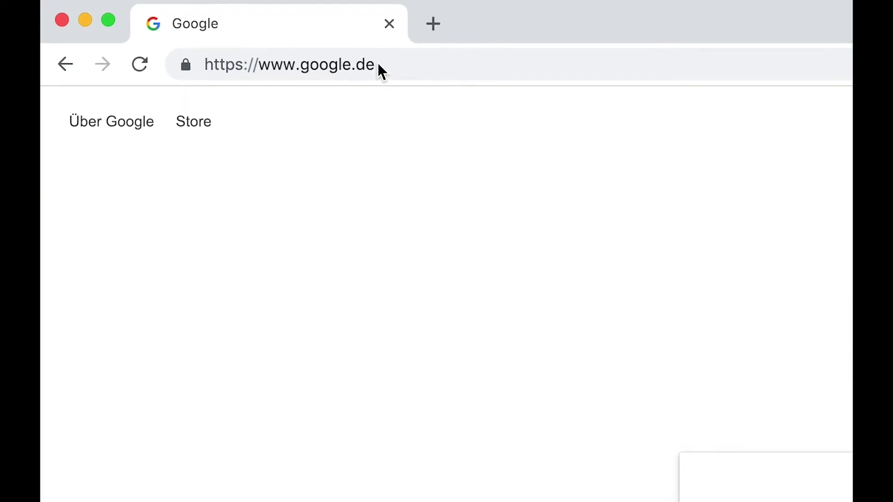
- Switch to Chrome, go to tutorial-request.com and open the "Create your own Prefabs in Unity" request from the request search
click(378, 65)
text(tutorial-request.com)
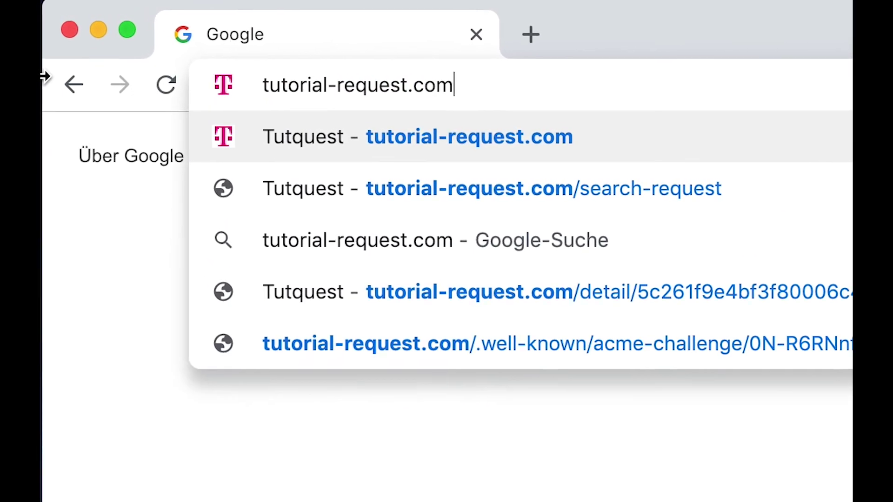
key(Return)
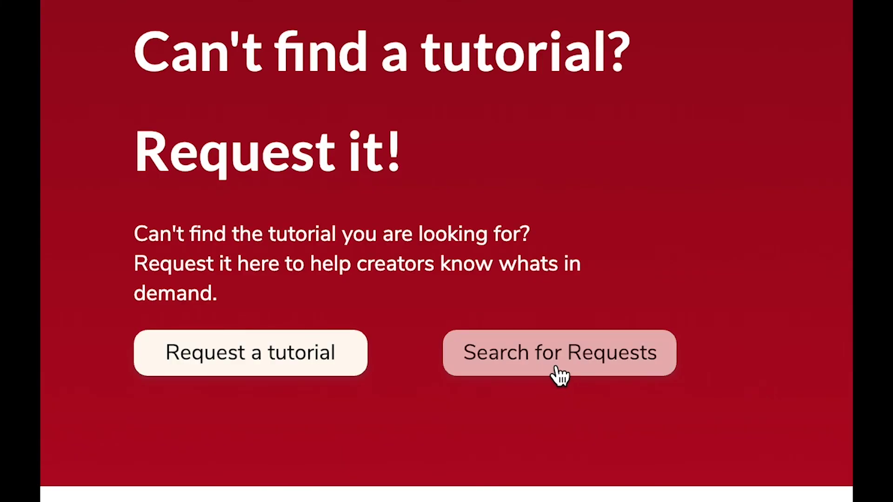
click(444, 416)
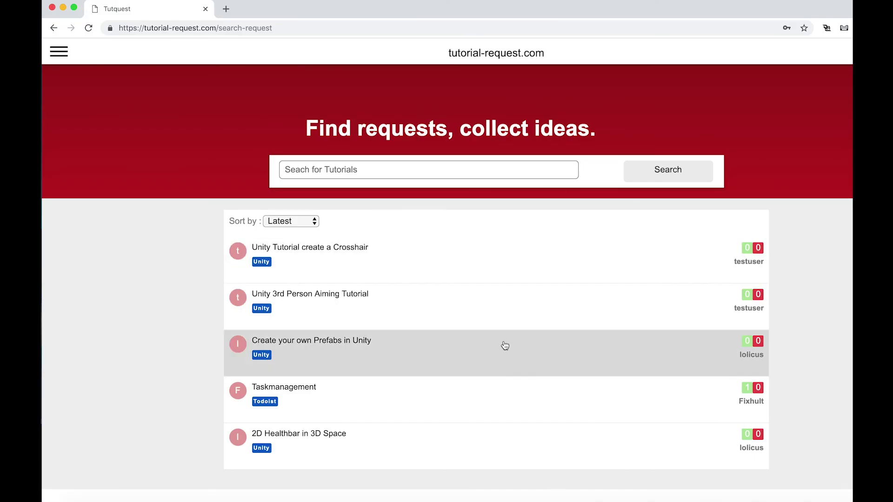
click(504, 344)
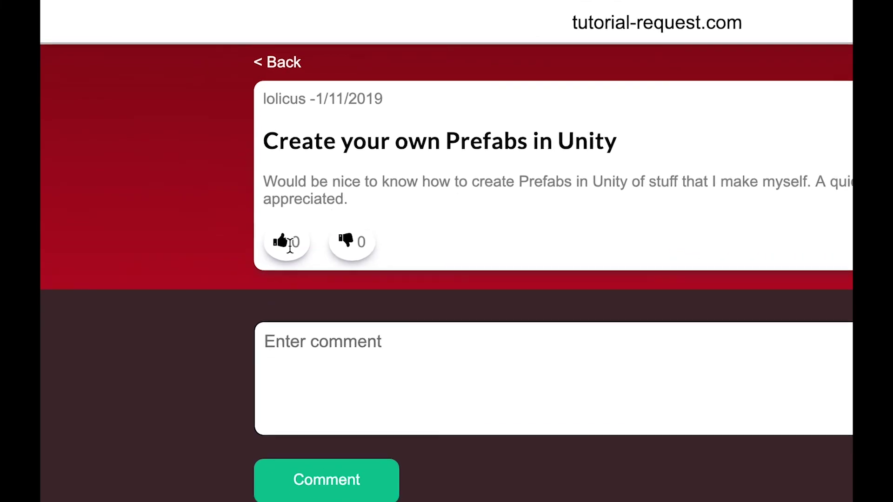
- Upvote the prefabs request and post the comment "This would be awesome!" on it
click(286, 207)
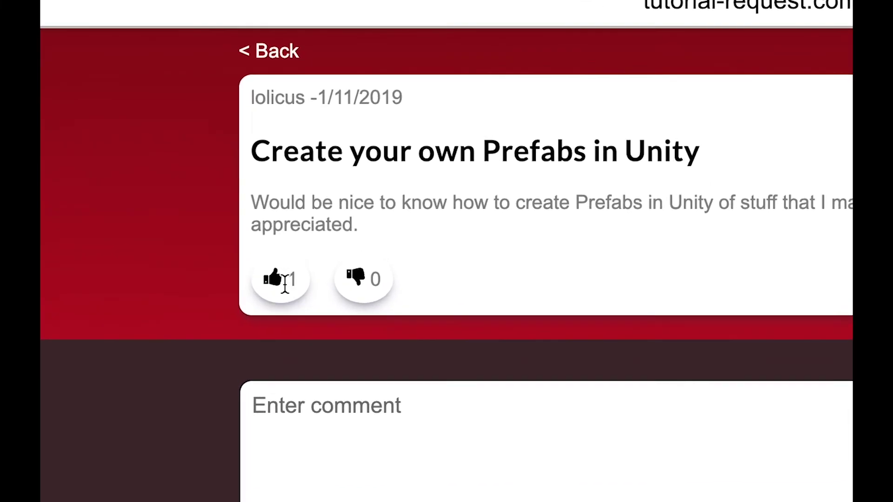
click(302, 437)
text(This would be awesome!)
click(294, 501)
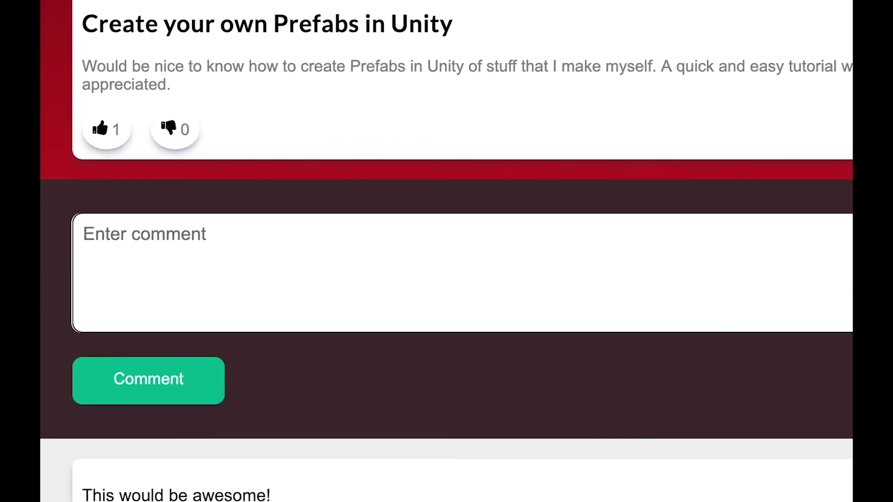
scroll(447, 252, down, 3)
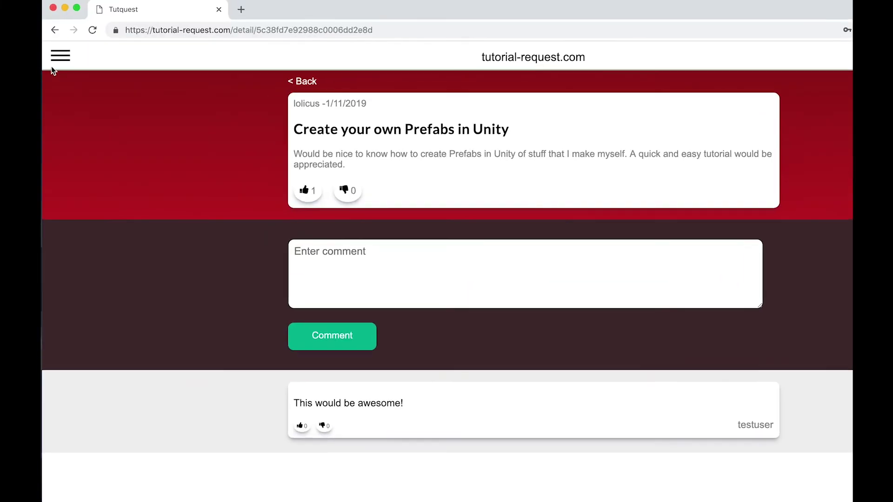
- Start a new tutorial request titled "Unity 3rd Person Aiming Tutorial" with the topic Unity
click(60, 56)
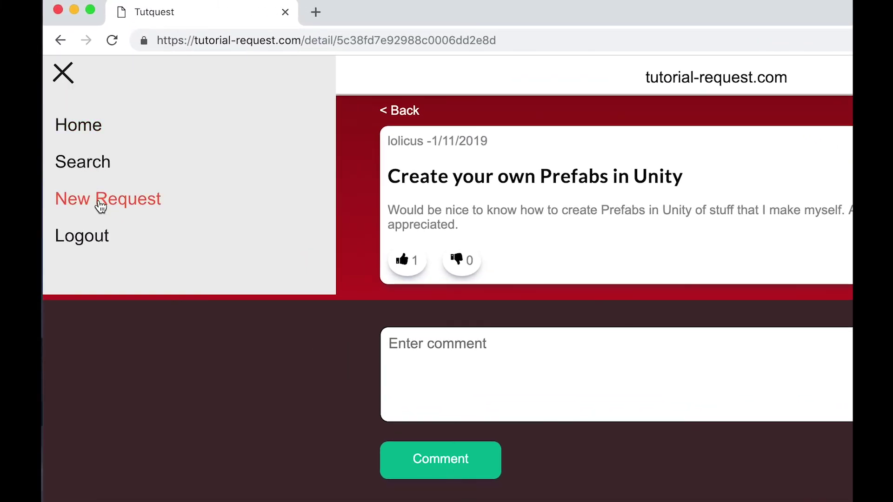
click(96, 199)
text(Unity 3rd Person Aiming Tutorial)
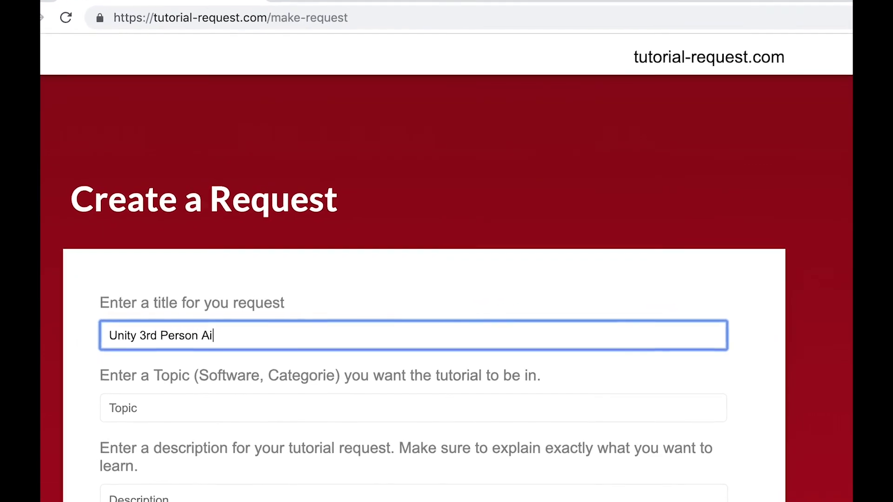
click(242, 406)
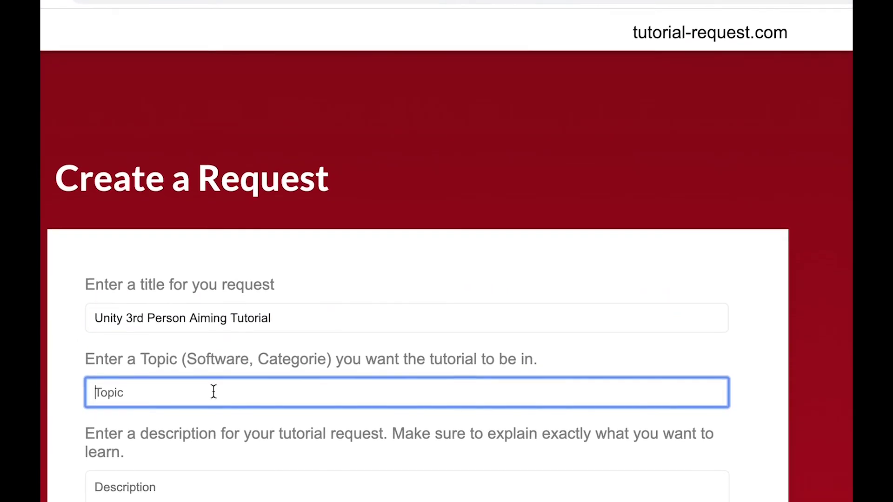
text(Unity)
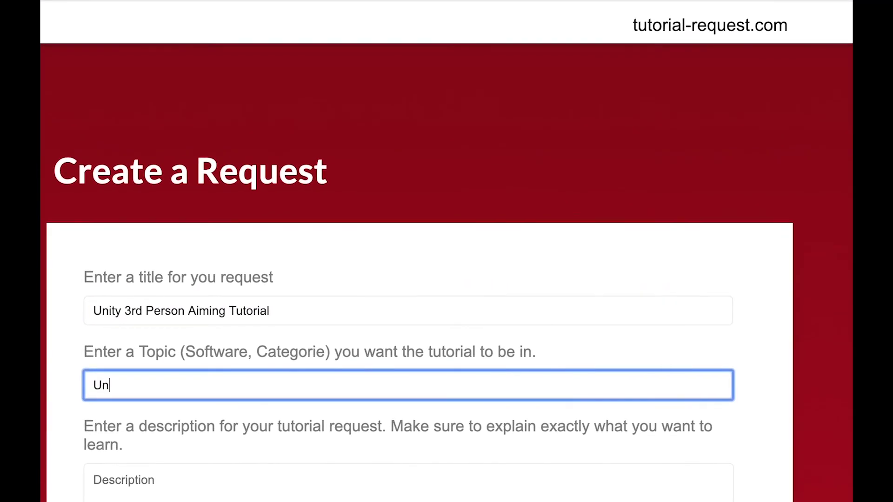
- Enter a request description asking for a tutorial that includes animation and adding a crosshair, and submit the request
click(216, 494)
text(I would love to see a tutorial where somebody sh to include Animation, as well as)
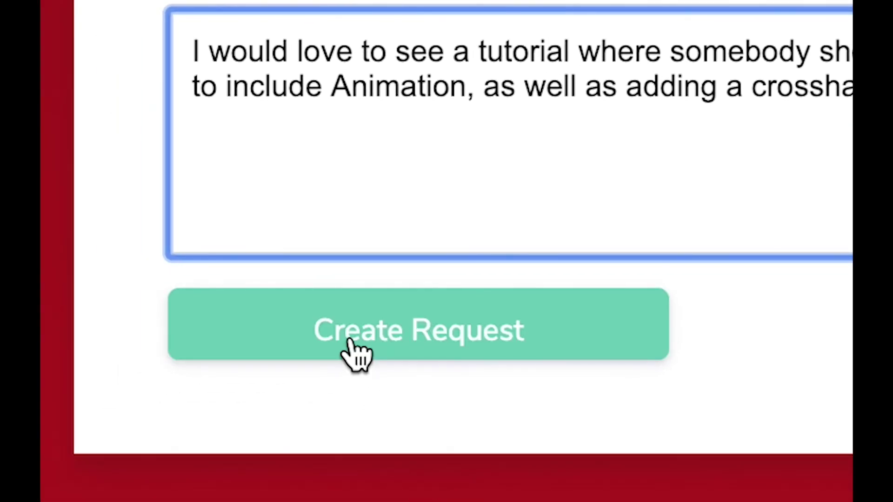
click(356, 356)
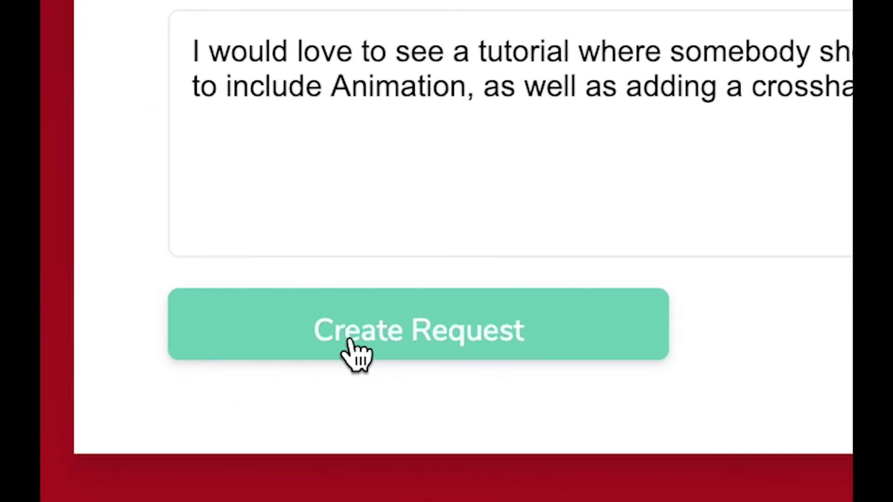